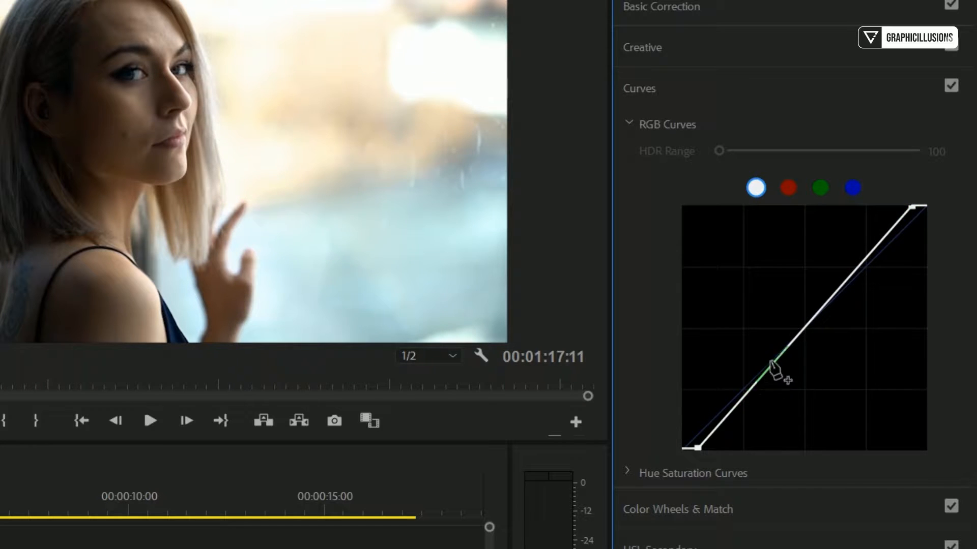
Shape the white RGB curve into an S by lowering the lower midtones and raising the upper midtones slightly.
drag(783, 352, 794, 359)
drag(844, 298, 840, 289)
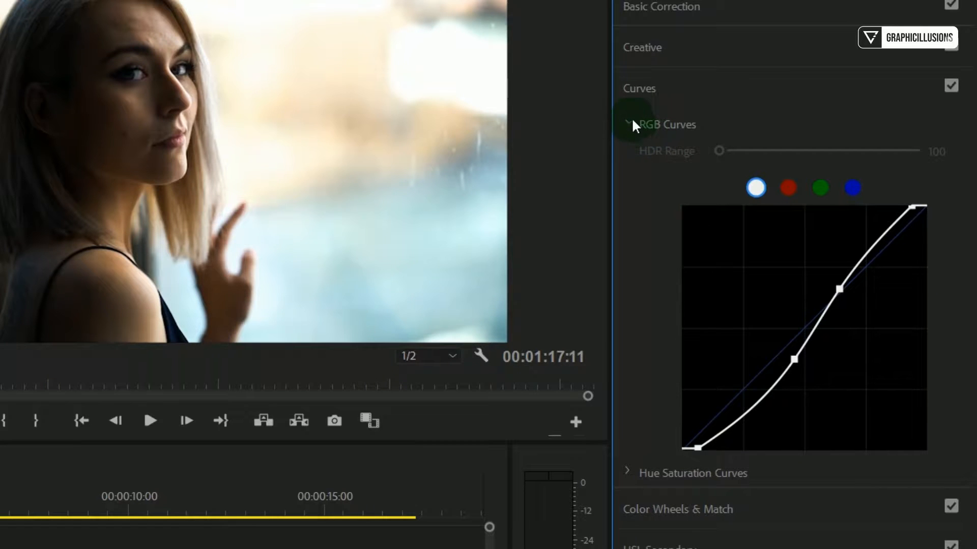
In Basic Correction, set Exposure to -0.2, Contrast to 3.5 and Highlights to -33.3.
click(671, 8)
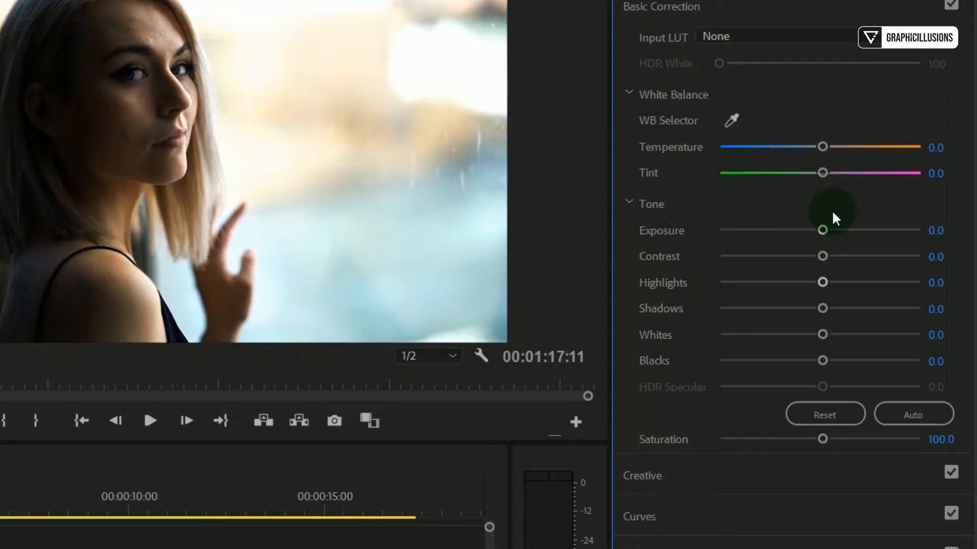
drag(822, 227, 816, 233)
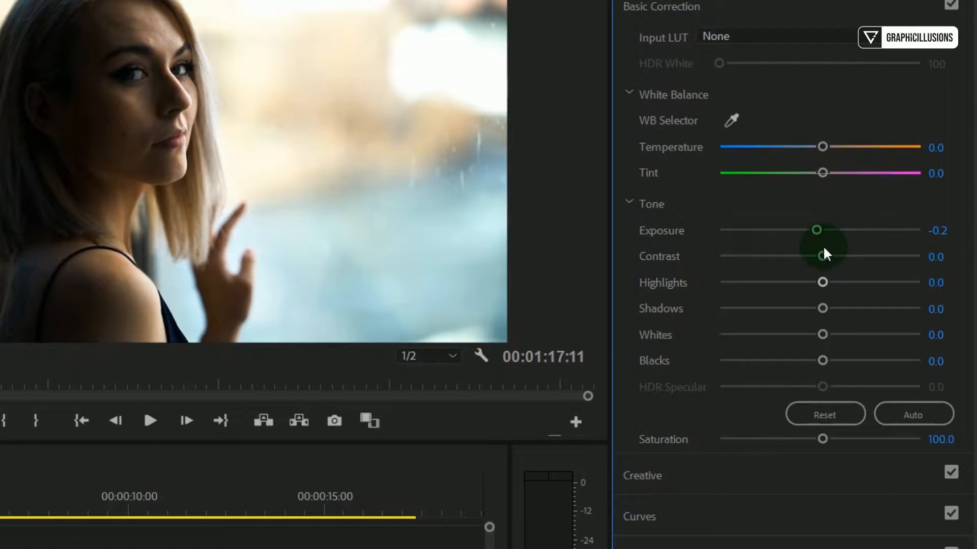
drag(823, 254, 823, 255)
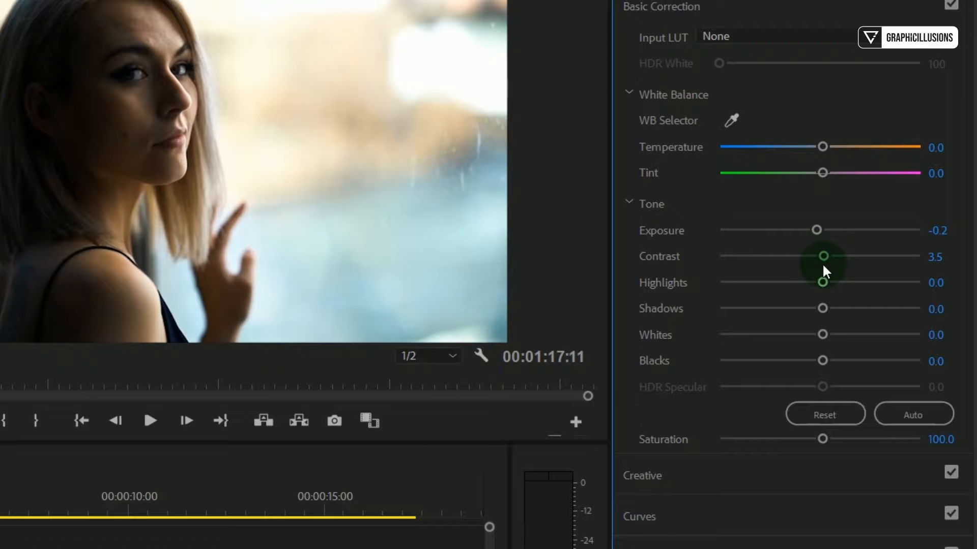
drag(821, 291, 785, 295)
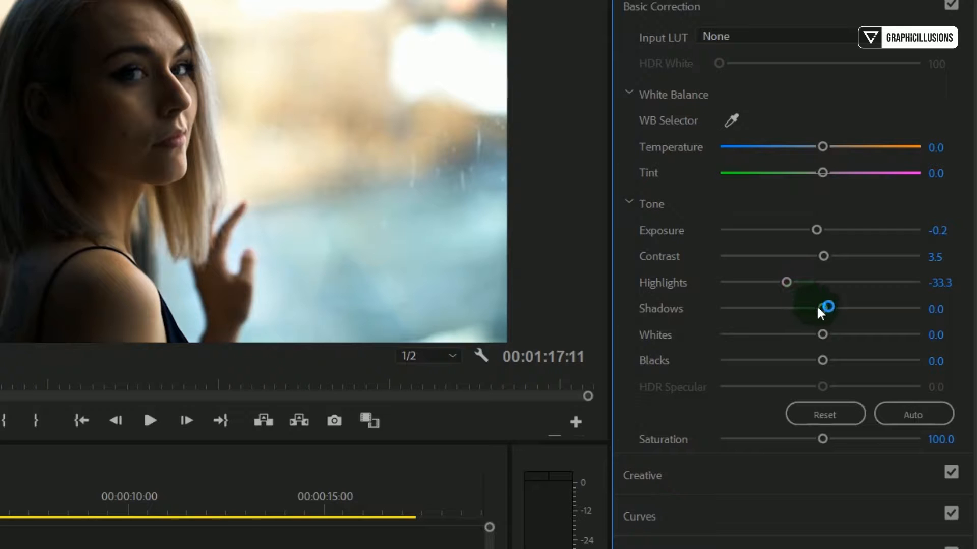
In Basic Correction, set Shadows to 3.5, Blacks to -18.4 and Saturation to 116.4.
drag(821, 309, 824, 309)
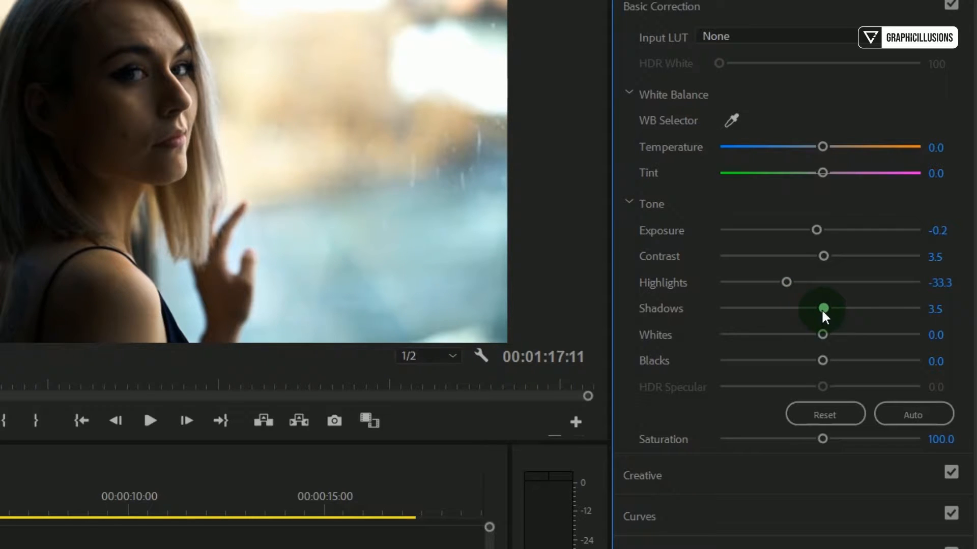
drag(823, 312, 824, 311)
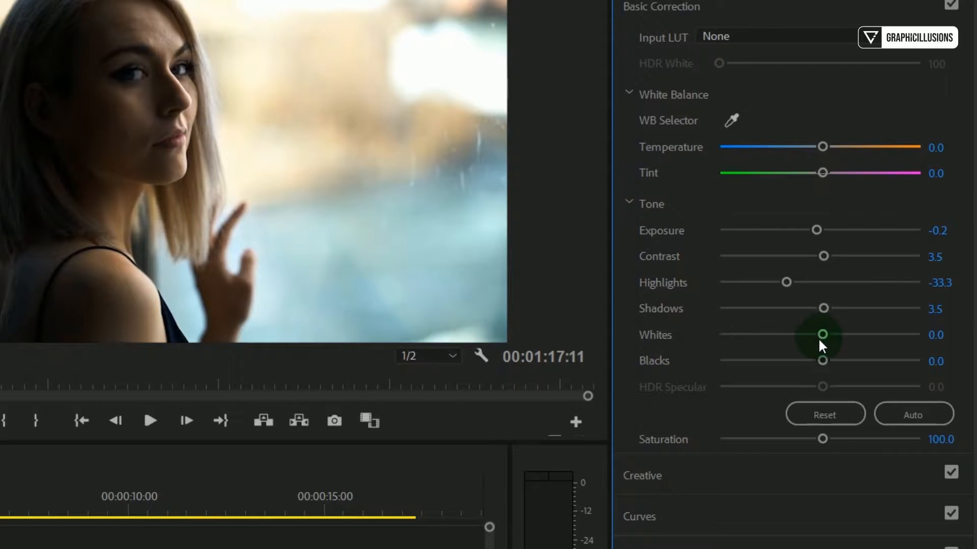
drag(821, 359, 801, 362)
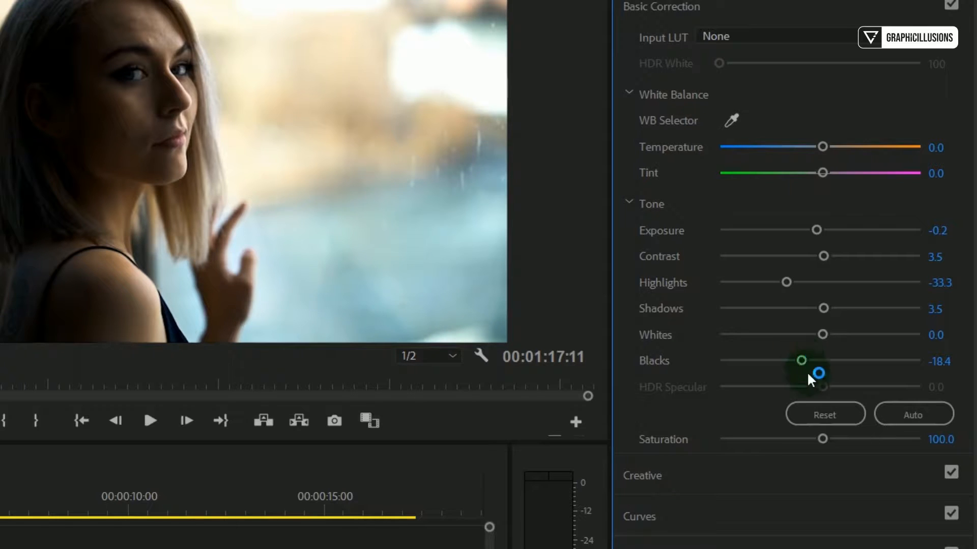
click(847, 405)
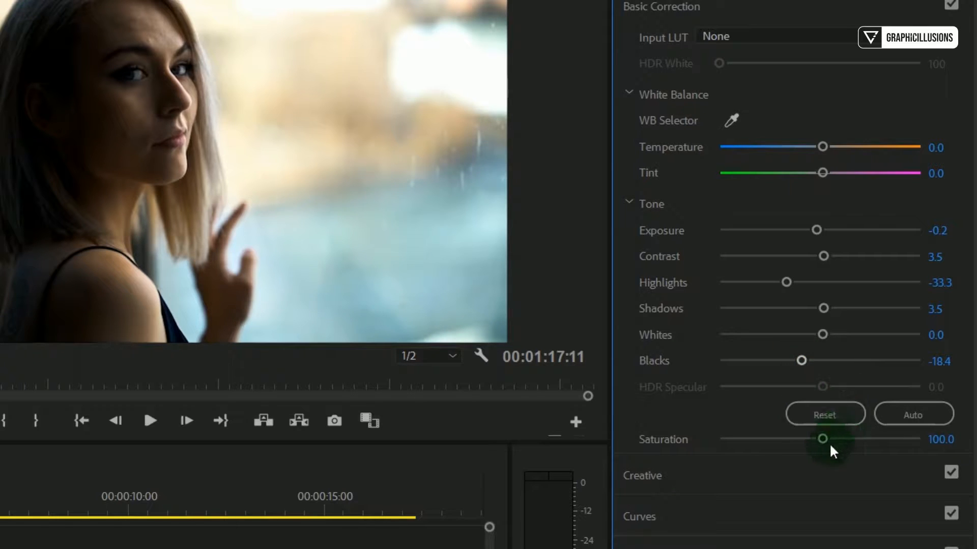
drag(826, 440, 832, 446)
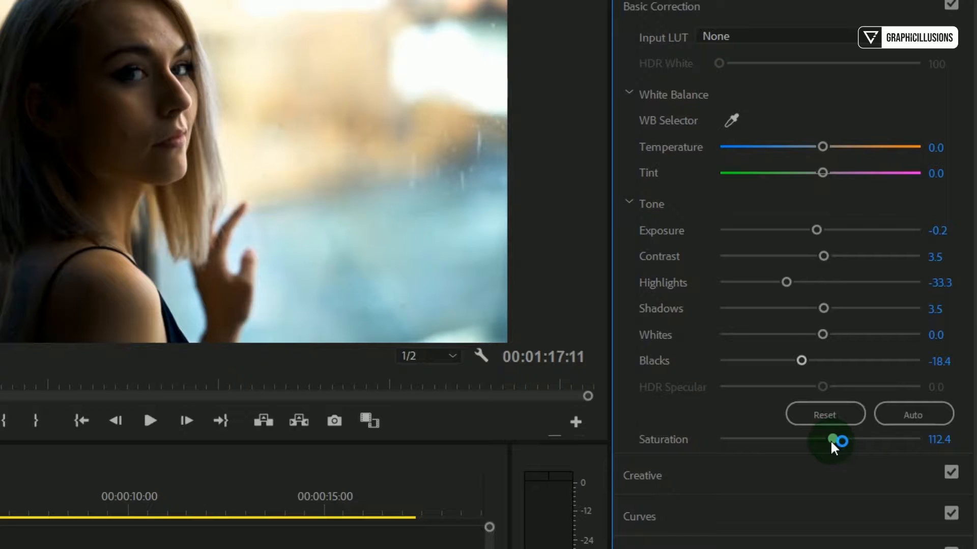
drag(834, 447, 835, 444)
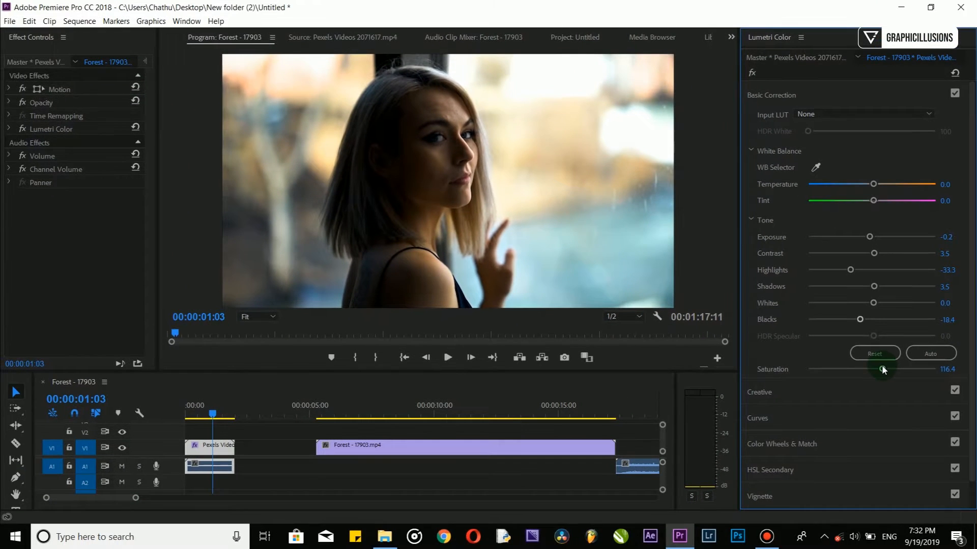
Compare the frame with the Lumetri Color effect bypassed and enabled, leaving the effect on.
click(752, 72)
click(752, 72)
click(752, 72)
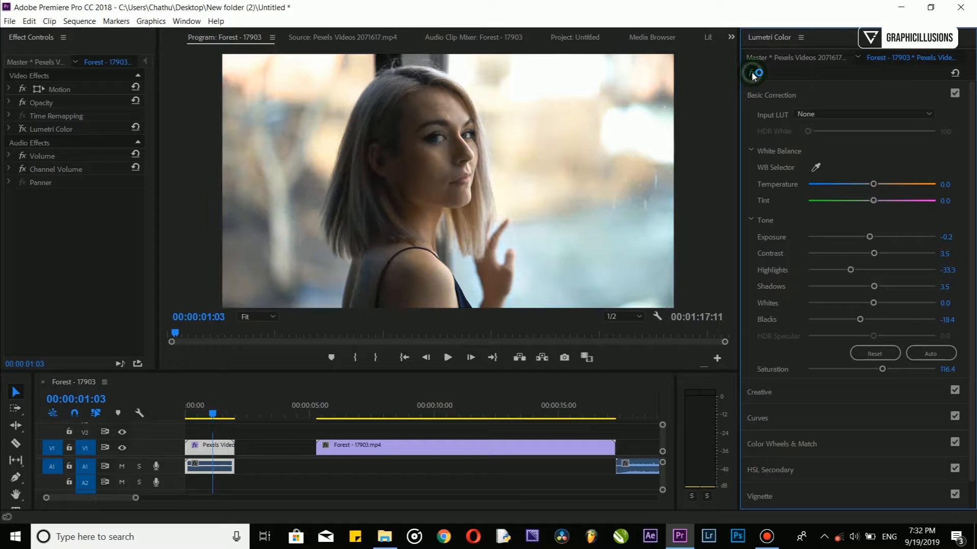
click(752, 73)
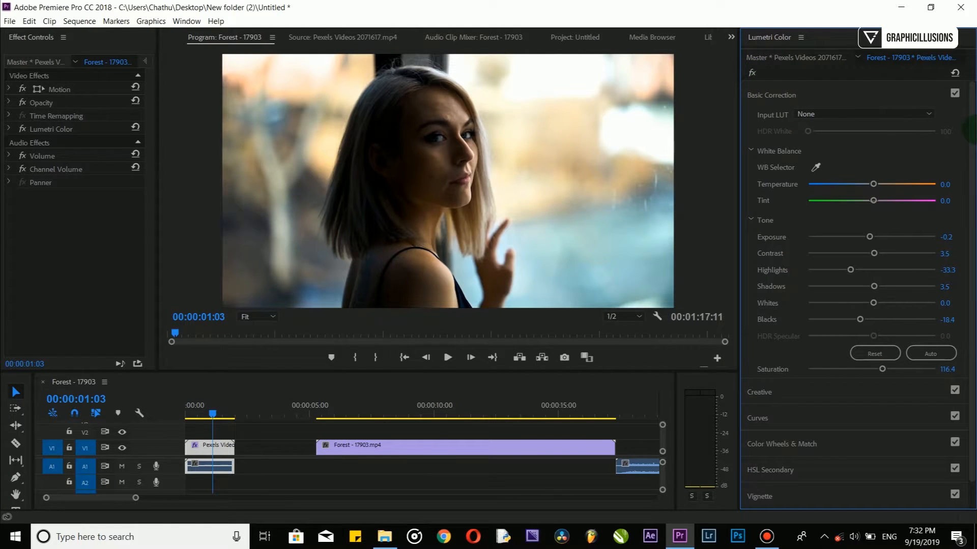
Sample the woman's skin tone as the HSL Secondary key colour and enable the Color/Gray mask preview.
scroll(973, 168, down, 2)
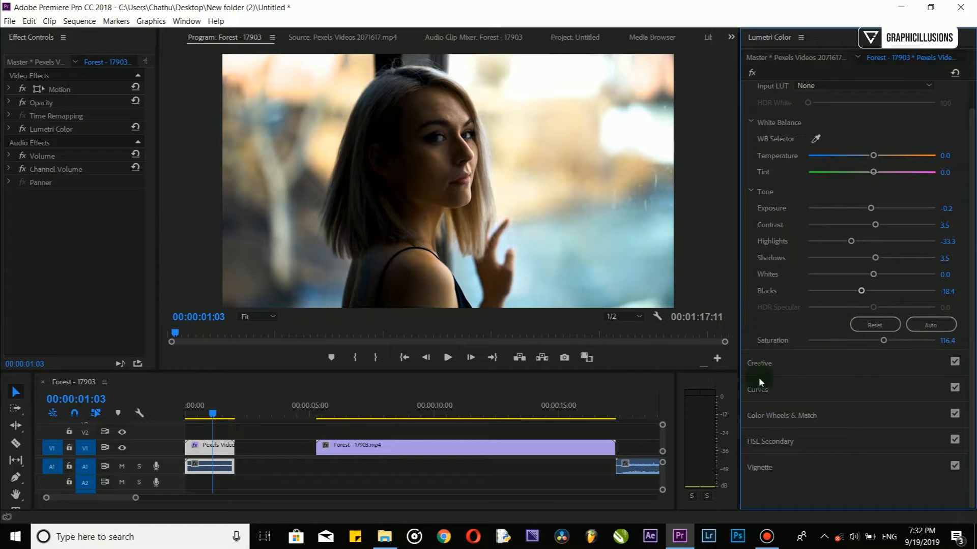
click(767, 438)
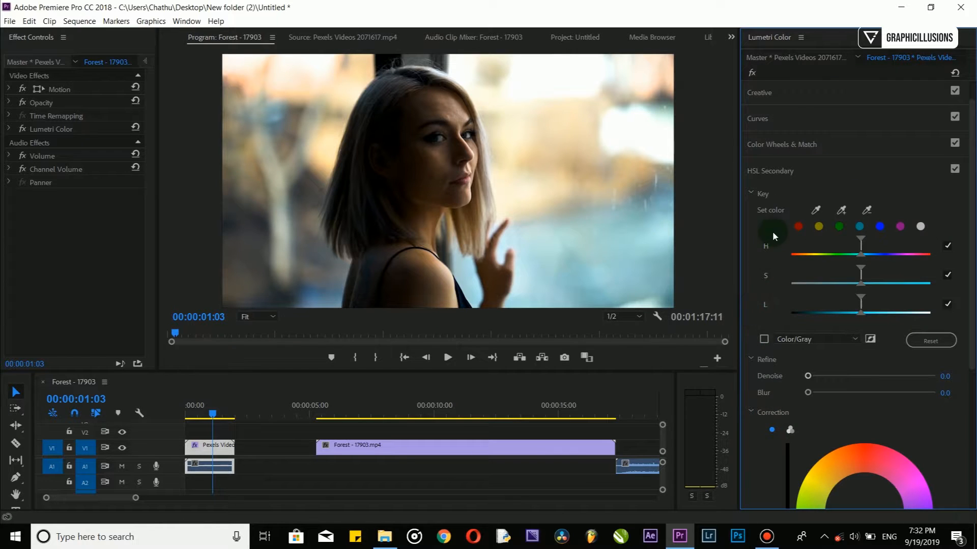
click(814, 206)
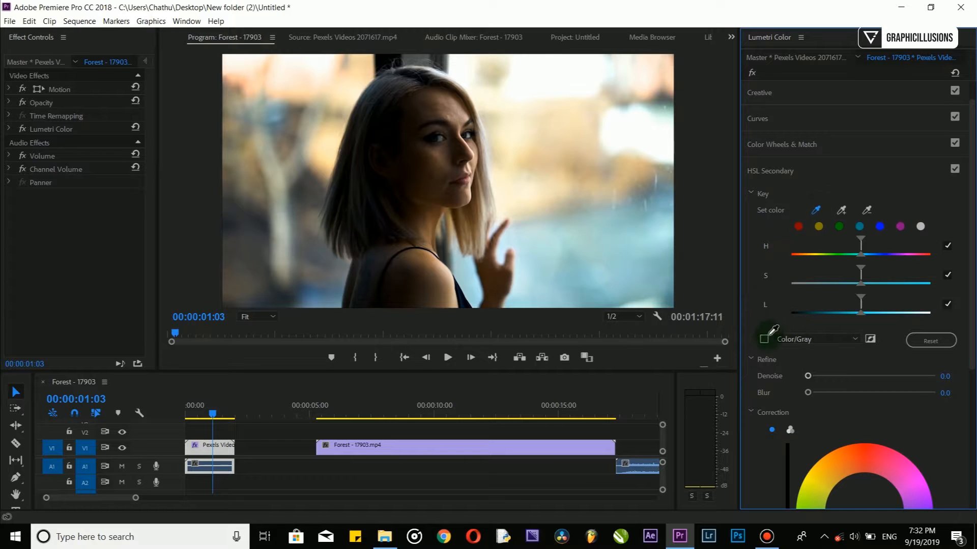
click(447, 271)
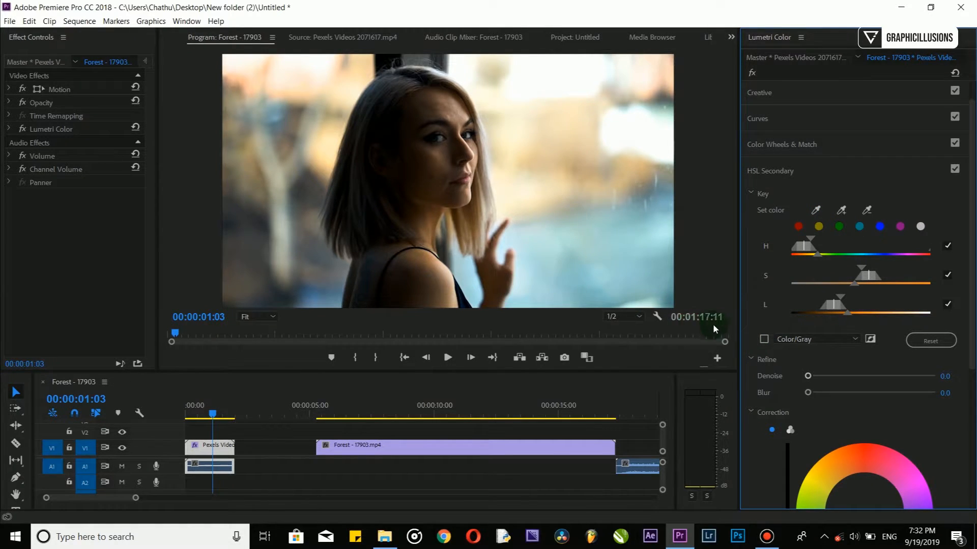
click(764, 339)
click(816, 211)
drag(442, 229, 539, 220)
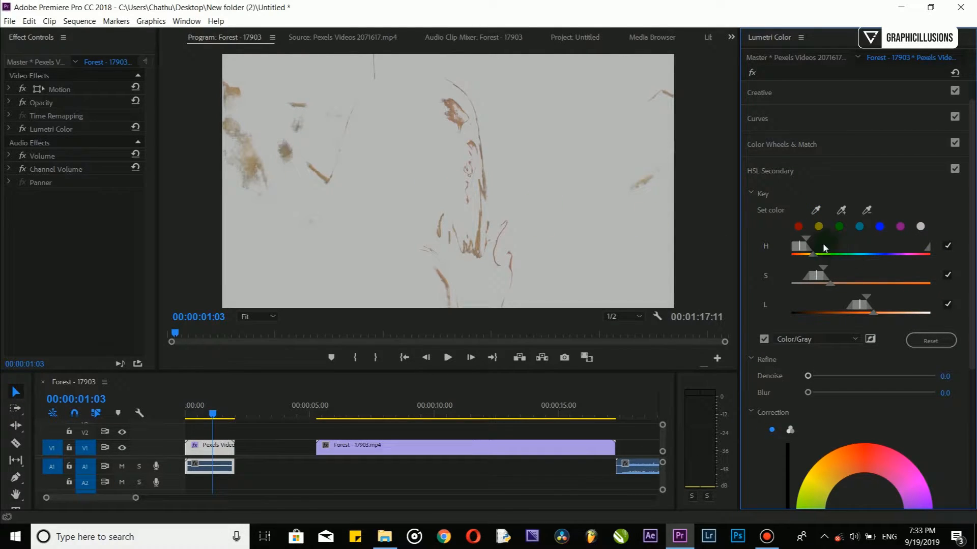
Widen the key's hue, saturation and lightness ranges, refine it with Denoise 5.5 and Blur 1.3, and hide the mask preview.
drag(805, 247, 816, 240)
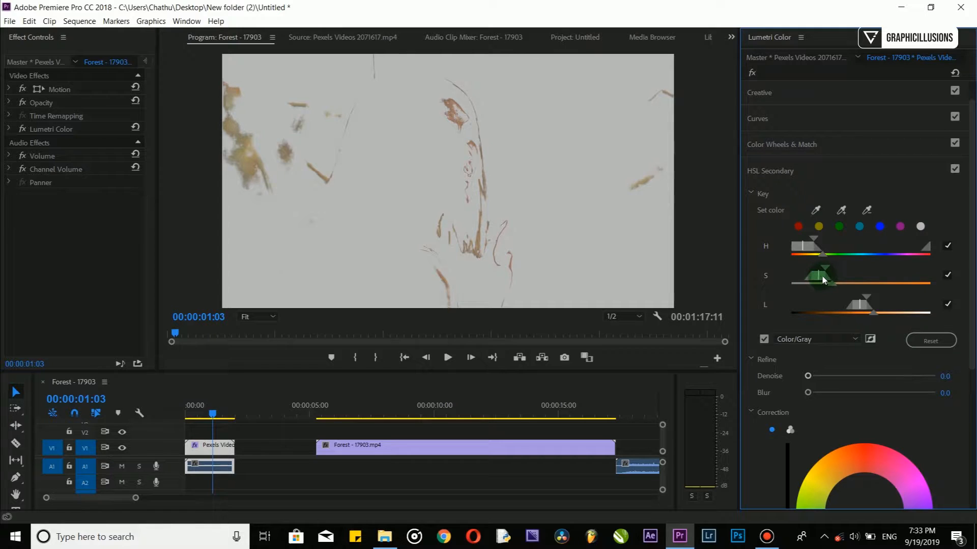
drag(823, 269, 817, 311)
drag(808, 375, 814, 395)
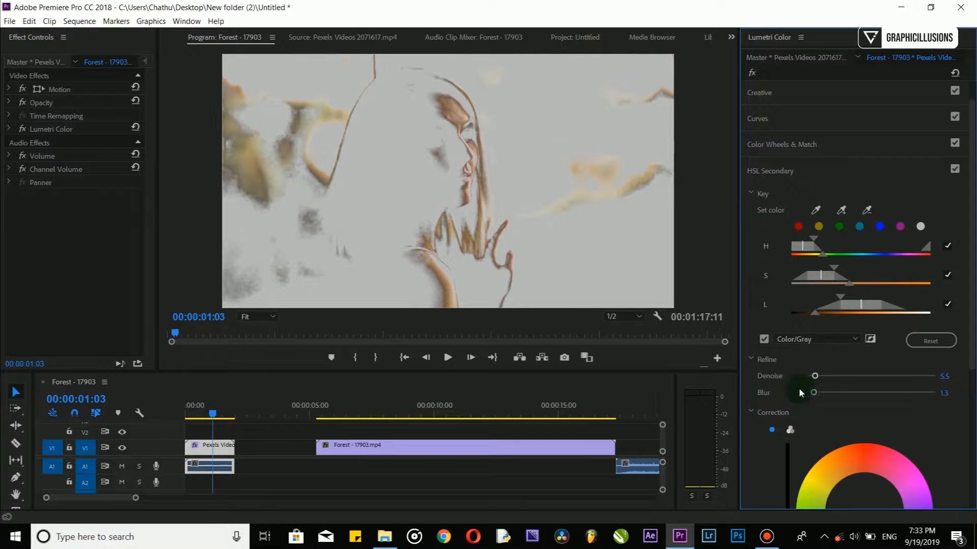
click(764, 339)
Using the three-way HSL correction wheels, shift the midtones slightly toward red and the shadows and highlights slightly toward cyan-blue.
drag(972, 232, 967, 322)
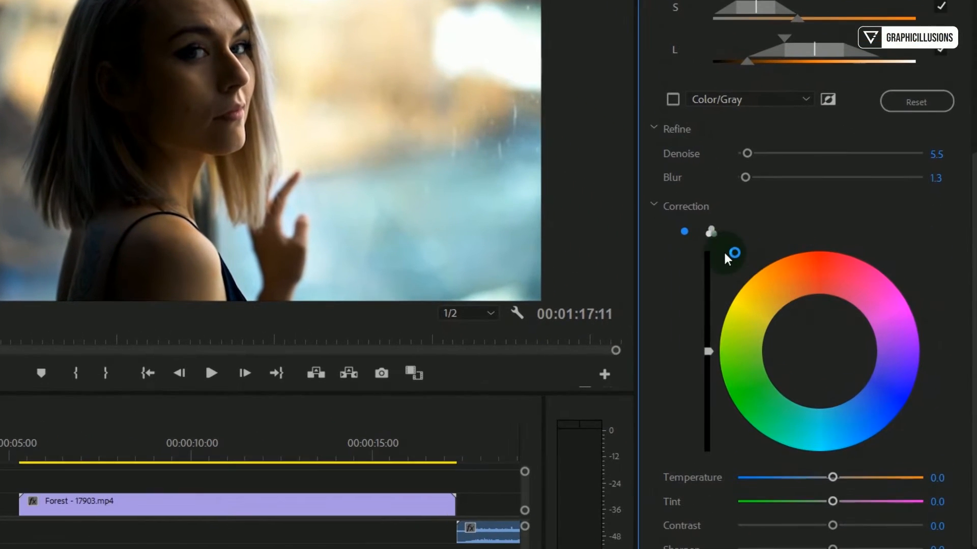
click(712, 233)
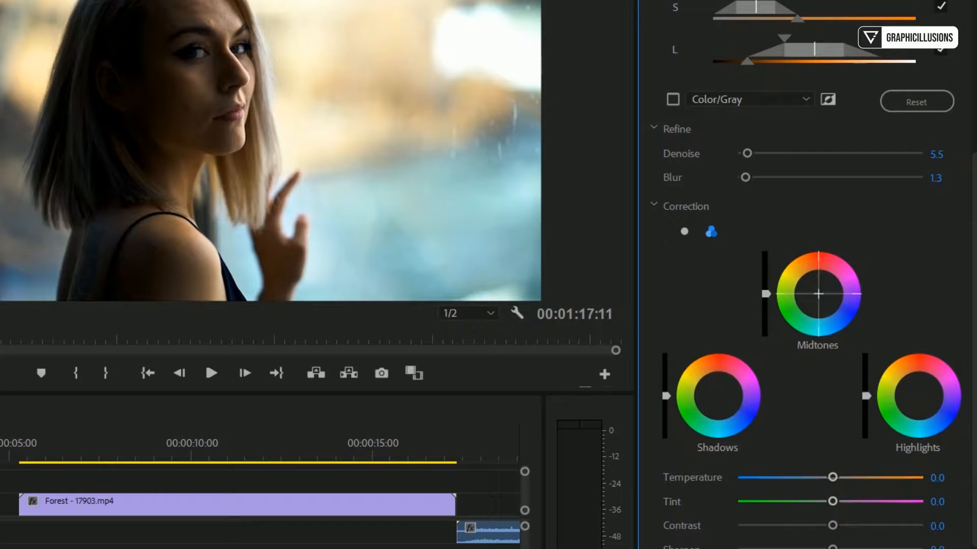
drag(818, 292, 819, 284)
drag(718, 396, 719, 402)
drag(919, 396, 918, 402)
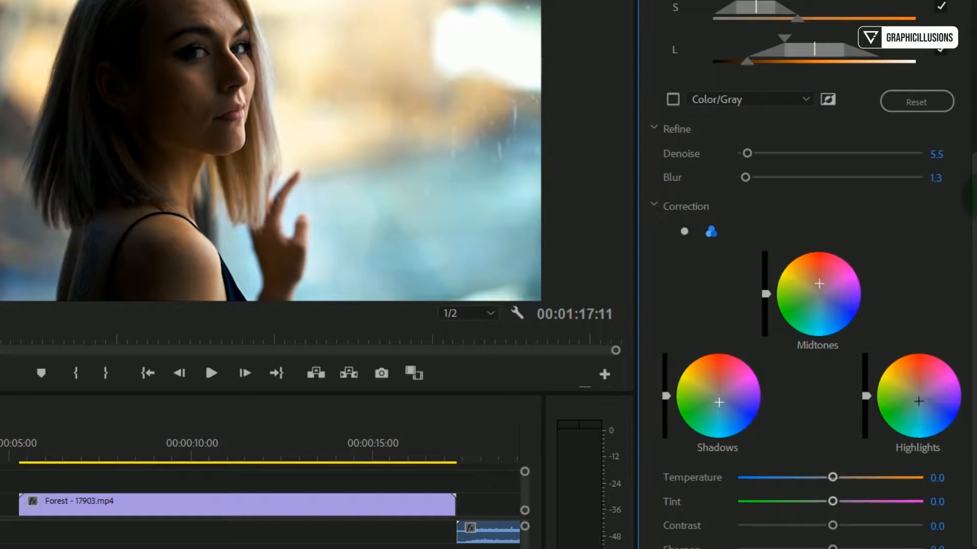
Set the HSL Secondary correction's Temperature to 13.4 and Tint to 2.5.
scroll(972, 250, down, 2)
scroll(972, 250, down, 1)
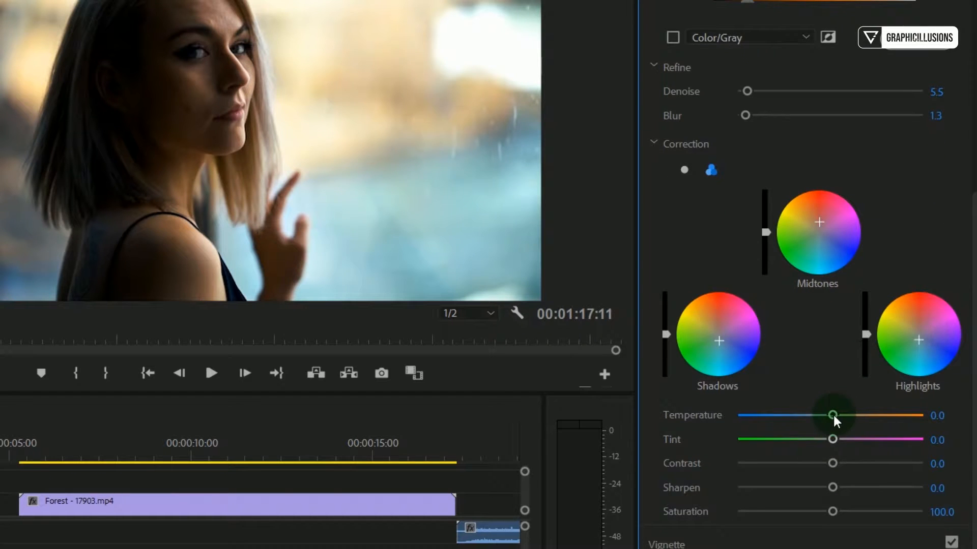
drag(833, 415, 843, 415)
drag(836, 440, 832, 438)
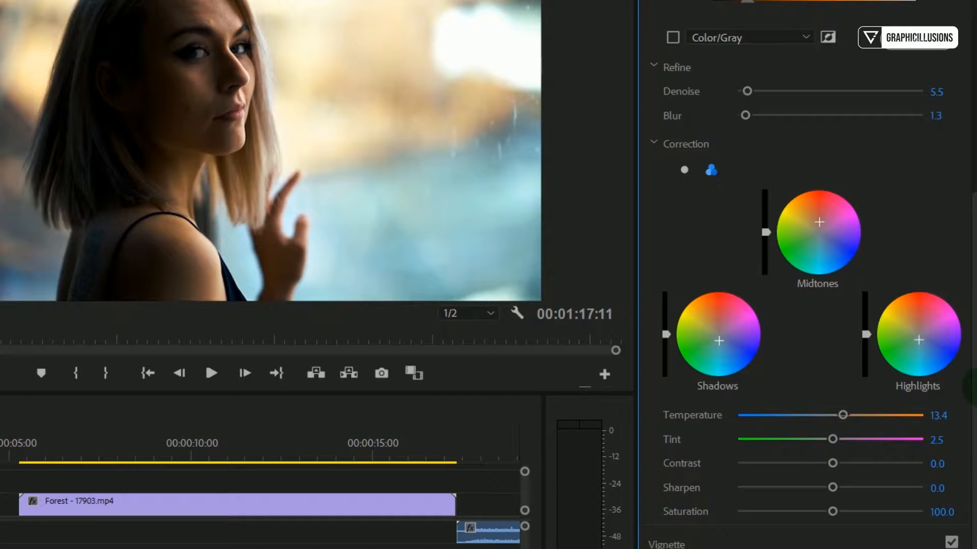
In RGB Curves, lower the red curve slightly at its midpoint and add a point on the upper part of the green curve.
scroll(967, 255, up, 6)
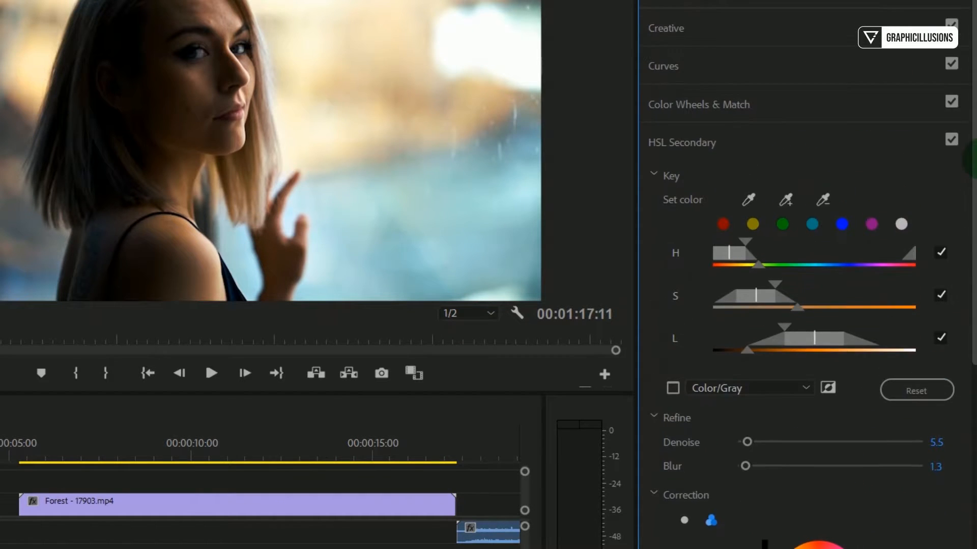
click(673, 66)
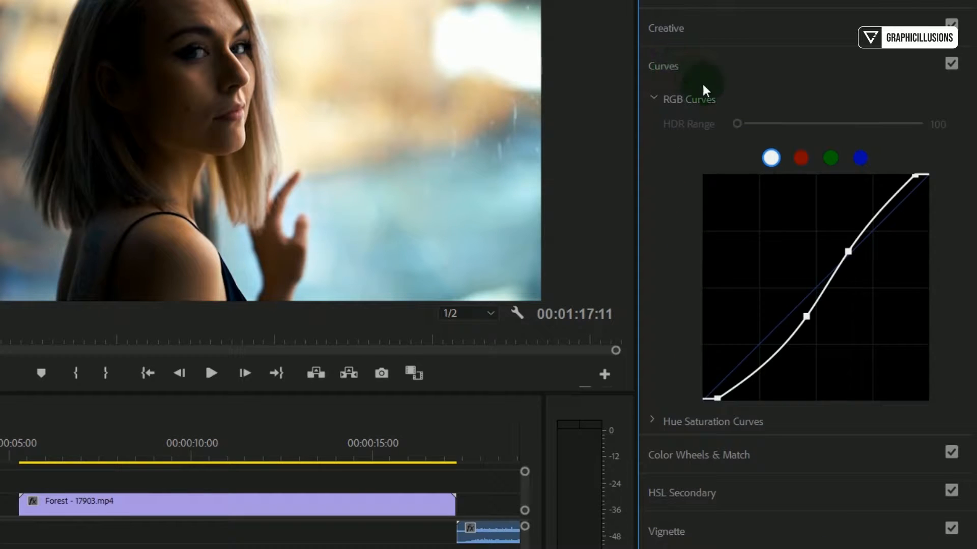
click(807, 159)
drag(807, 295, 818, 300)
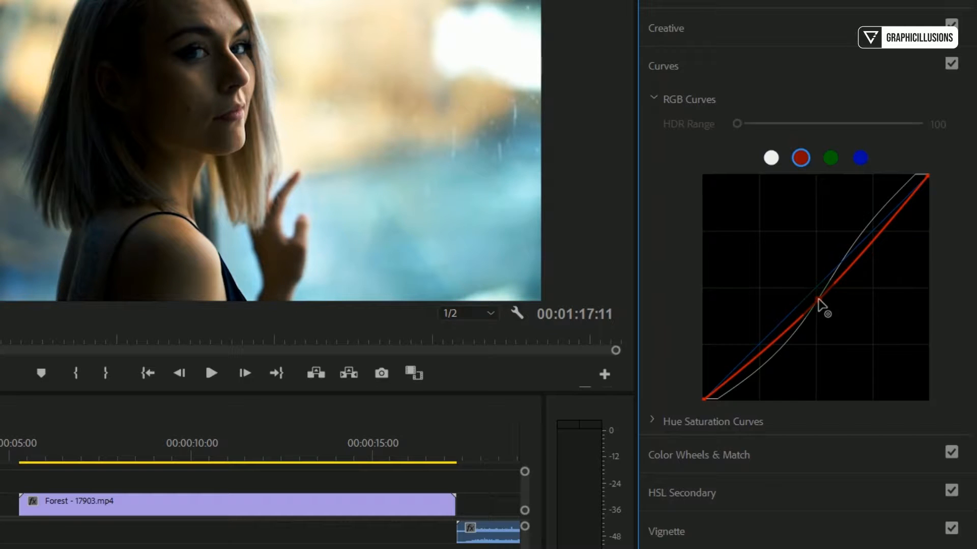
click(829, 158)
click(852, 249)
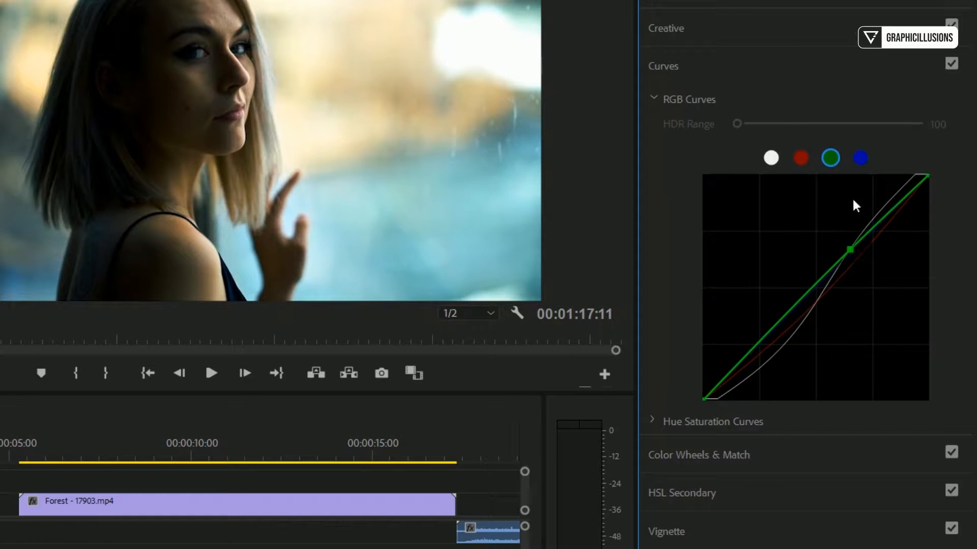
Add control points along the blue curve, lower its middle slightly, and collapse the RGB Curves section.
click(860, 159)
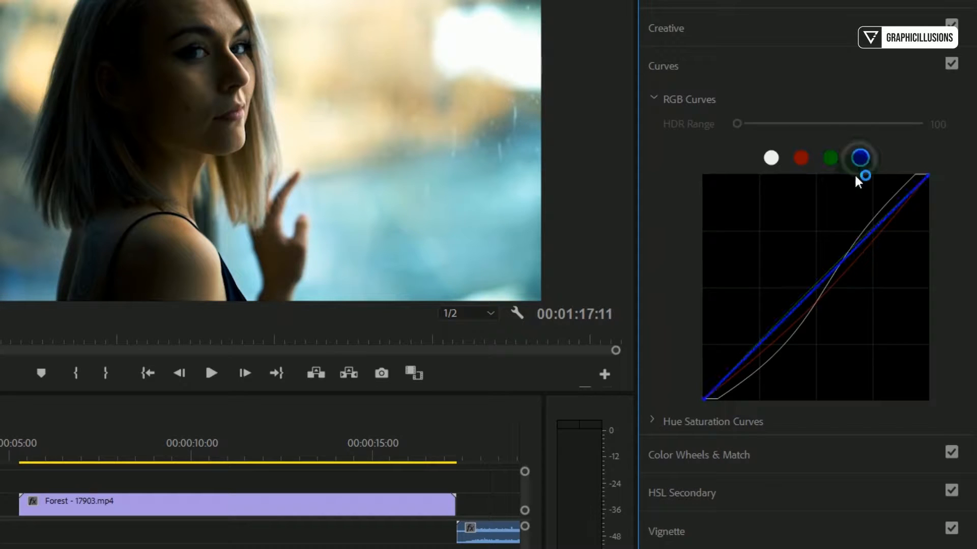
click(747, 358)
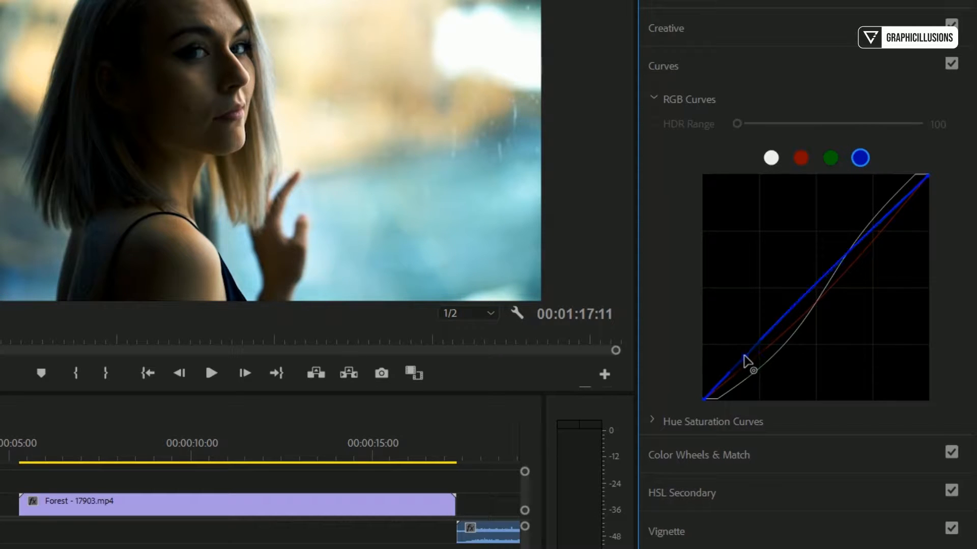
drag(812, 287, 814, 294)
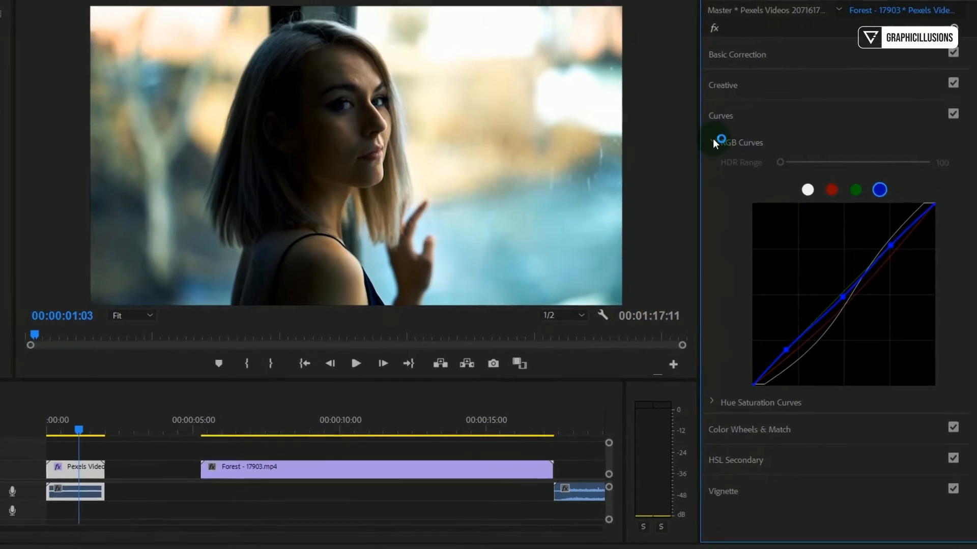
click(653, 97)
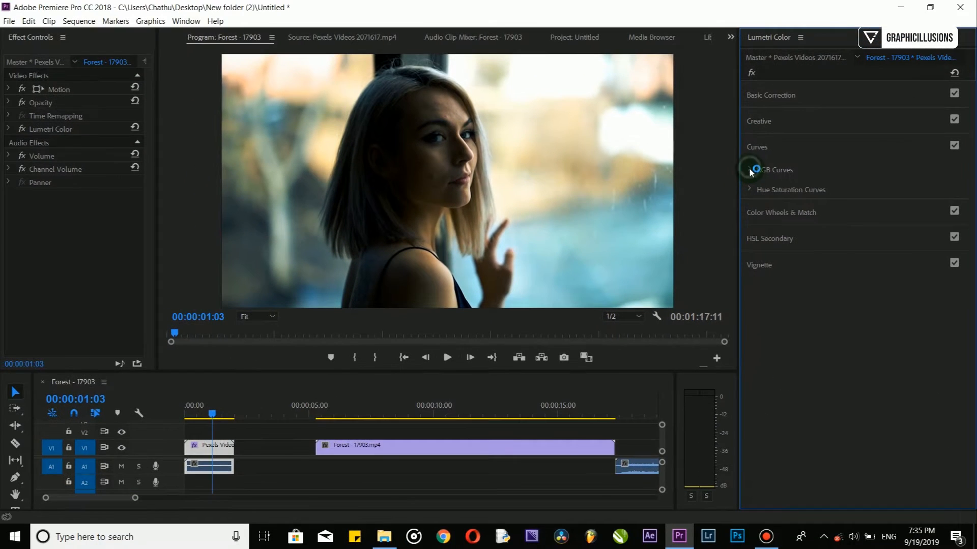
Compare the clip with and without the full Lumetri grade at the current frame and at the sequence start, 00:00:00:00.
click(751, 73)
click(750, 74)
click(214, 415)
drag(214, 414, 186, 416)
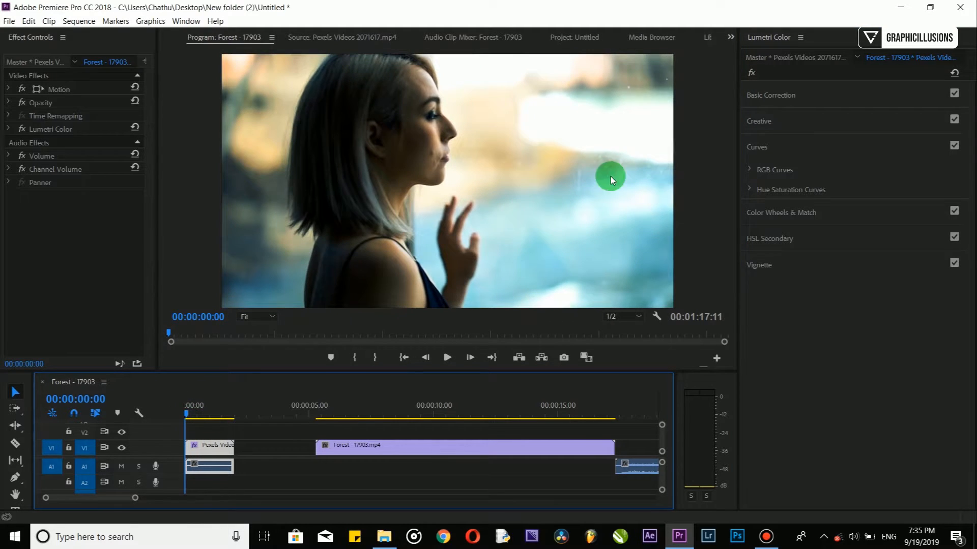
click(752, 73)
click(751, 74)
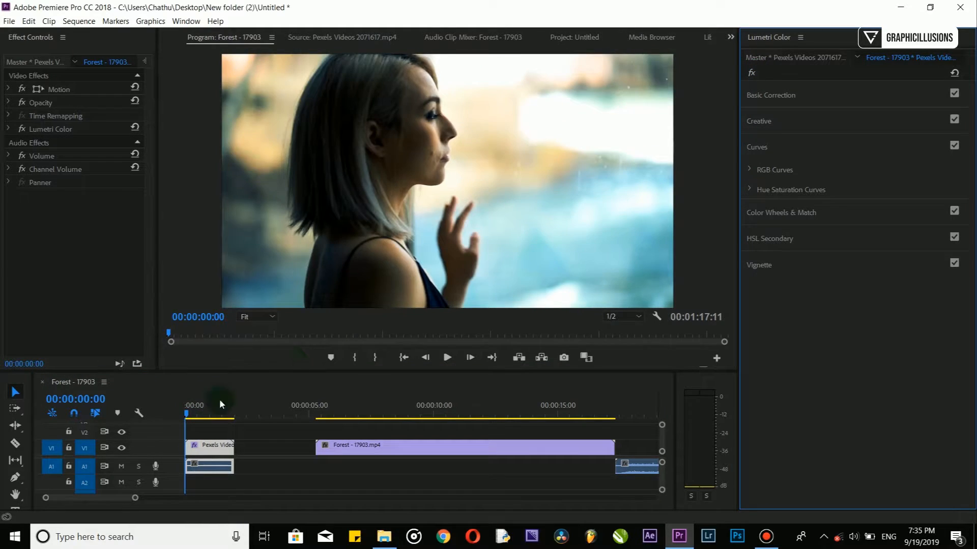
Compare the portrait clip with and without the Lumetri grade at 00:00:01:13.
drag(196, 414, 221, 412)
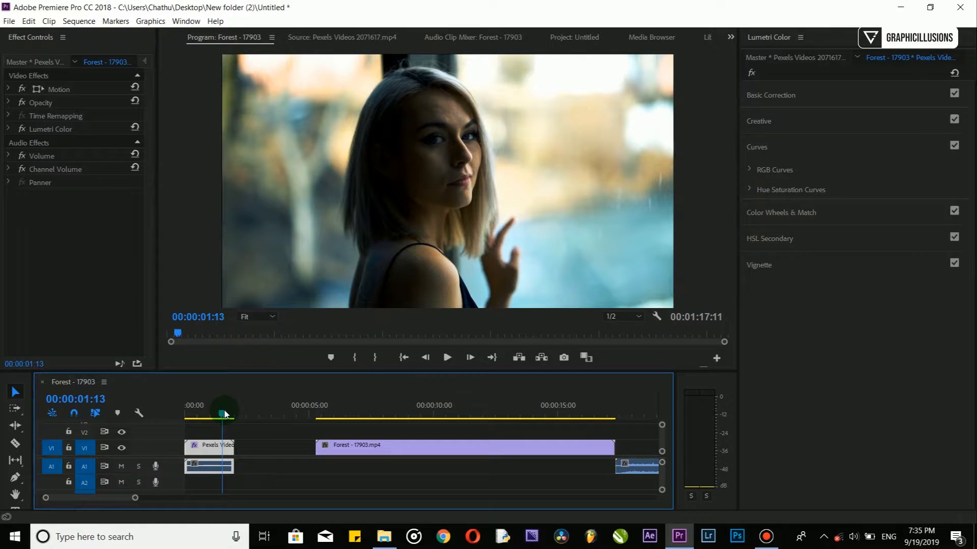
click(752, 72)
click(752, 73)
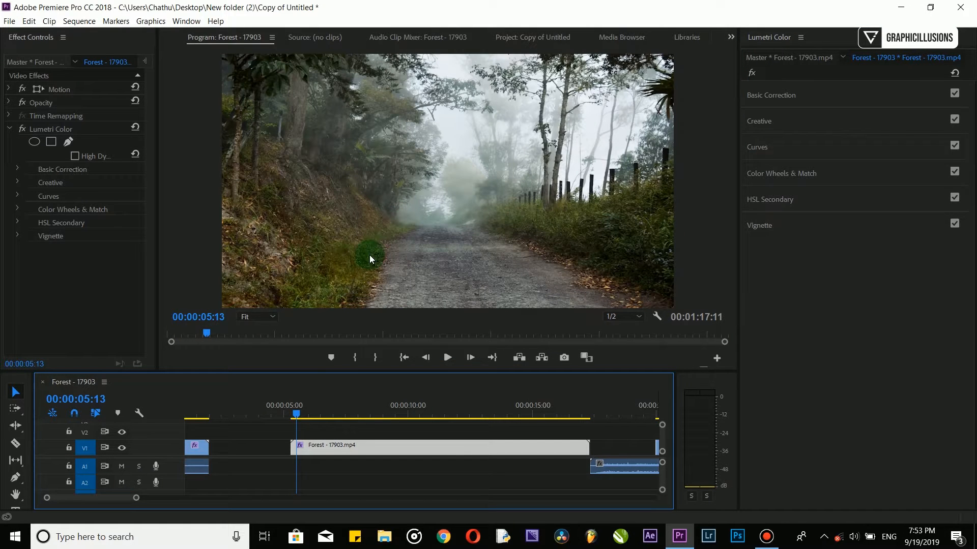
At 00:00:06:21 in the Forest clip, shape the master RGB curve into an S with both endpoints pulled slightly inward.
drag(296, 412, 326, 429)
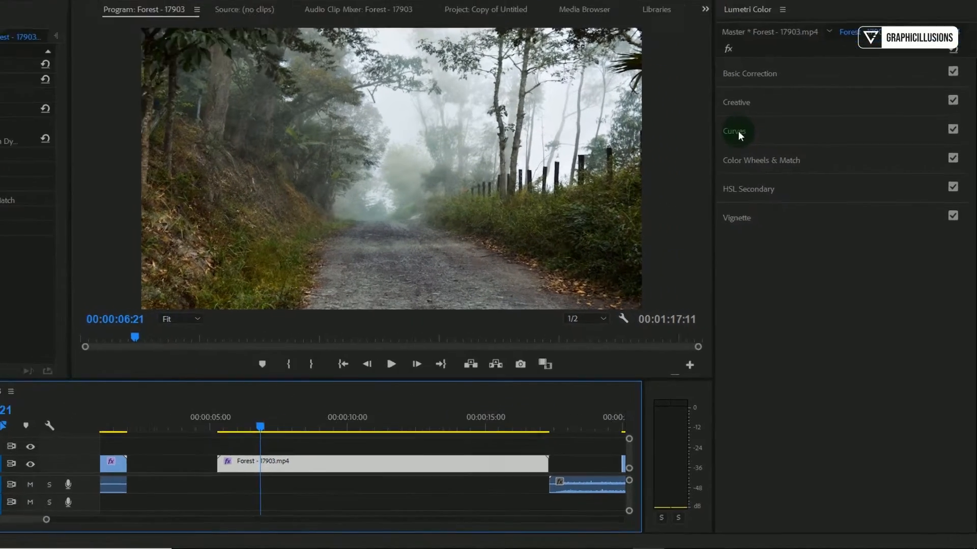
click(787, 153)
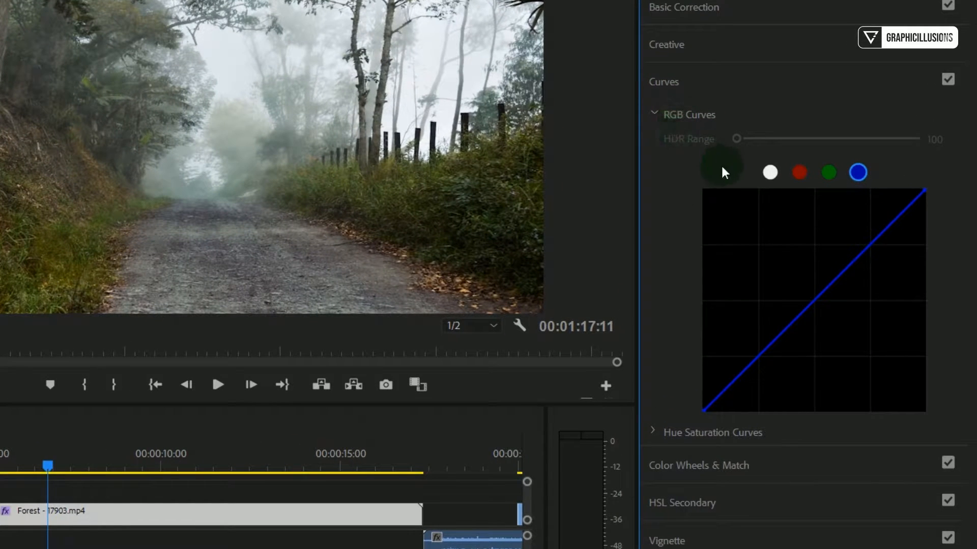
click(768, 173)
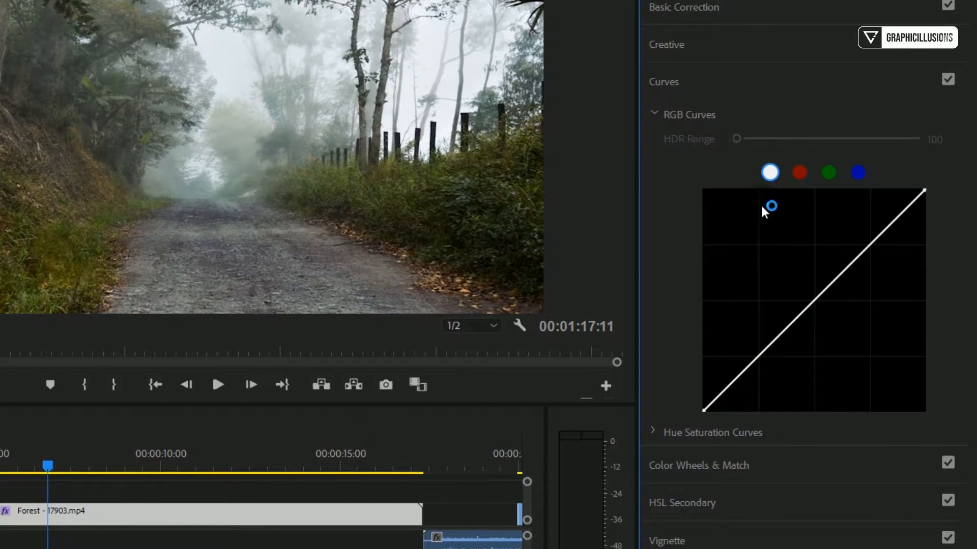
mouse_move(705, 409)
mouse_down()
mouse_move(727, 413)
mouse_move(716, 414)
mouse_up()
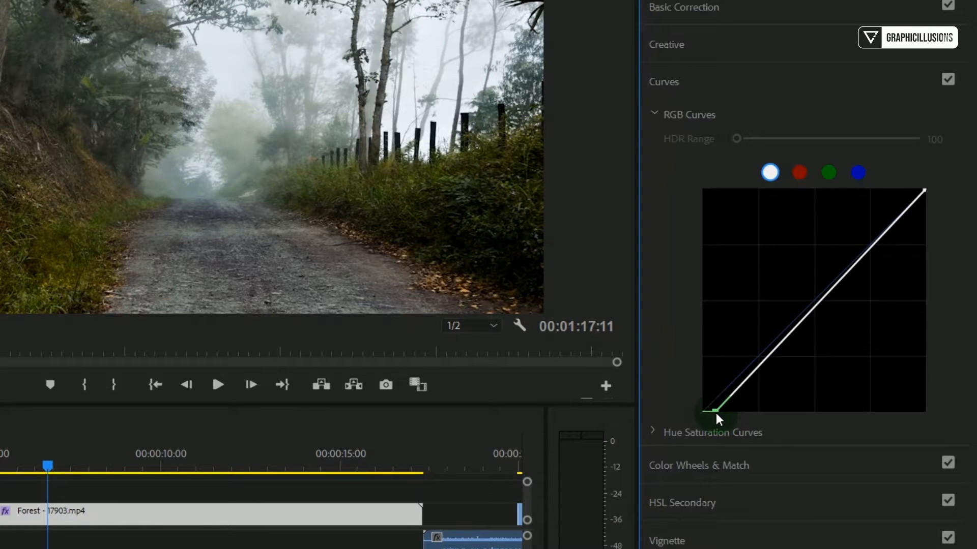
drag(926, 190, 913, 190)
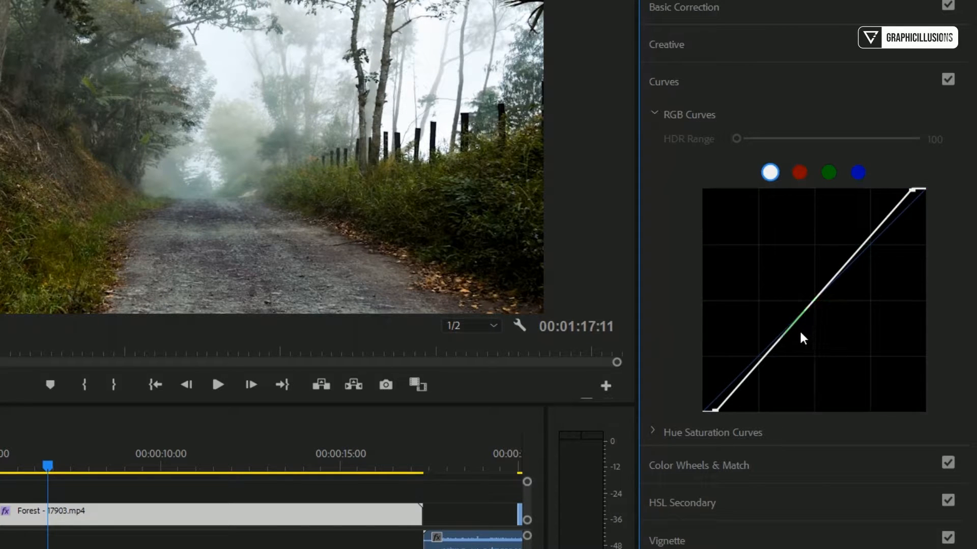
drag(798, 337, 801, 331)
drag(857, 271, 847, 263)
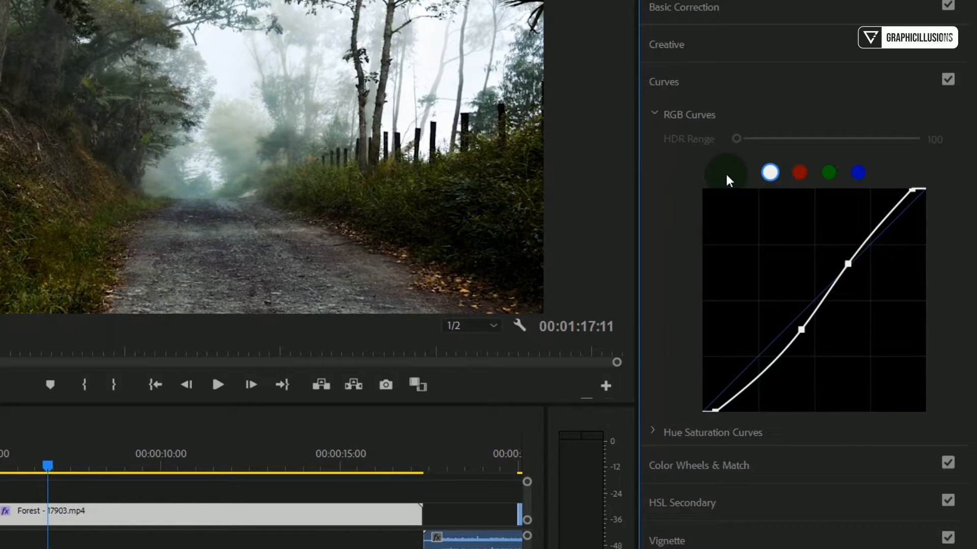
Set the forest clip's white balance in Basic Correction to Temperature -6.5 and Tint 5.5.
click(684, 7)
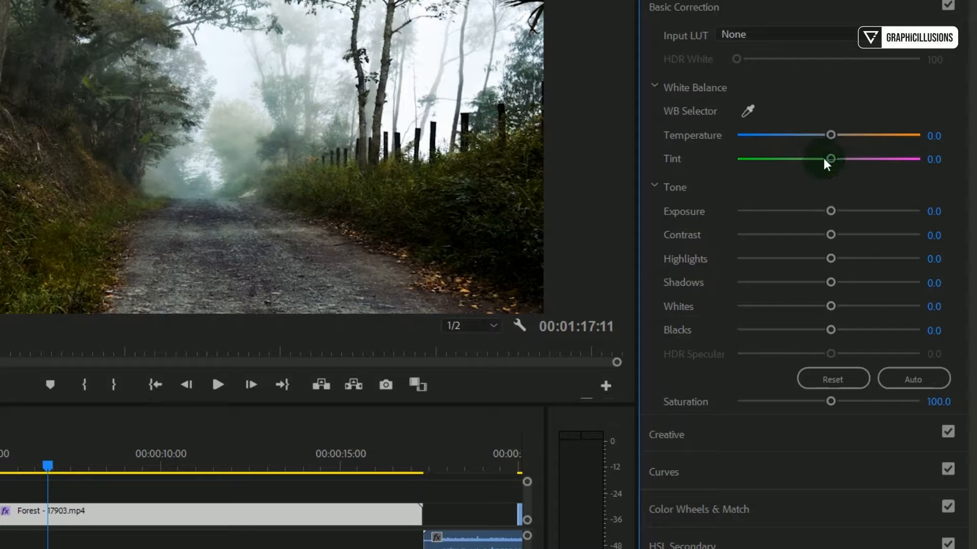
drag(829, 135, 820, 135)
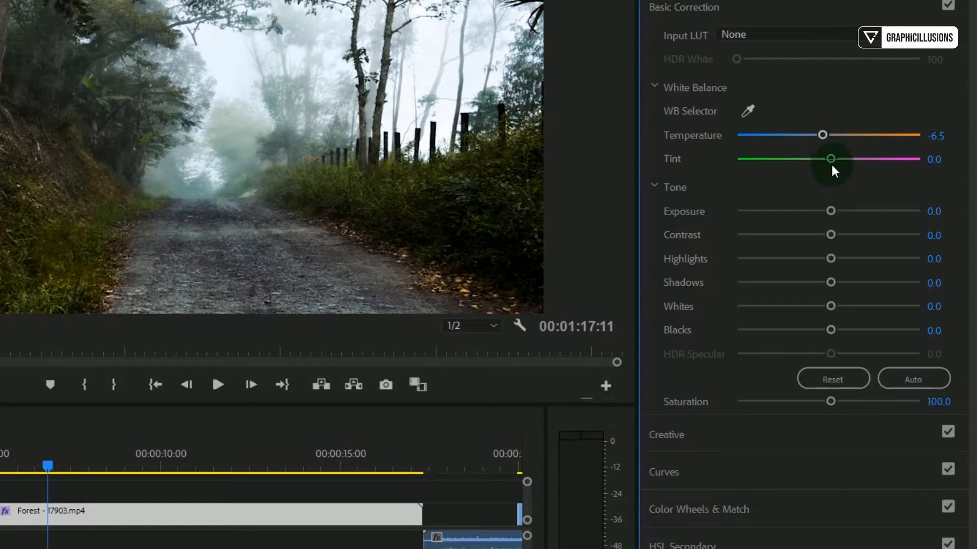
drag(831, 162, 831, 161)
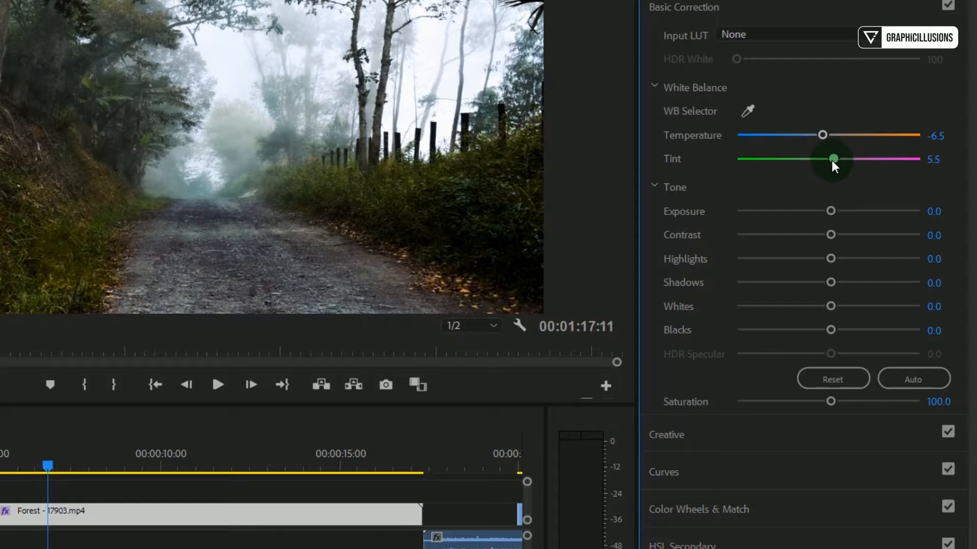
drag(833, 161, 833, 162)
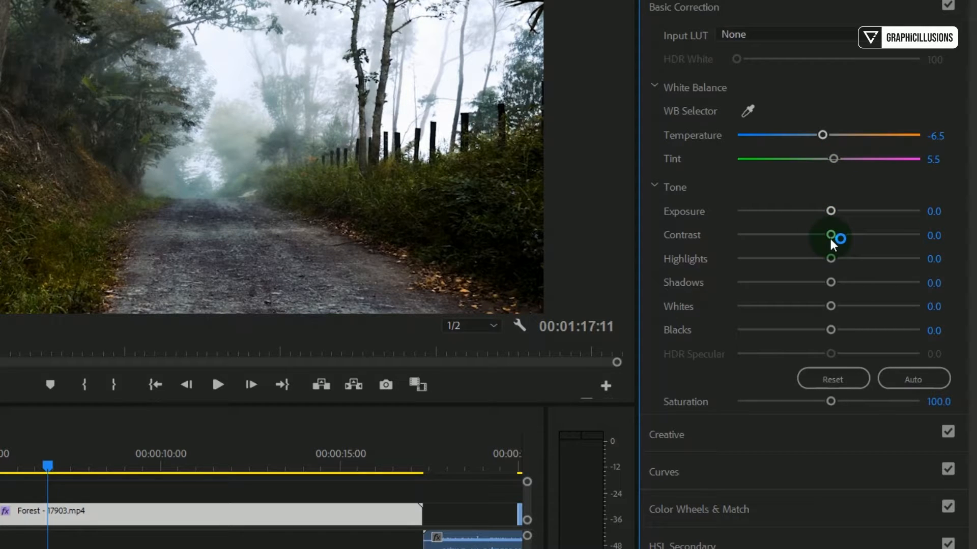
Set Basic Correction to Contrast 25.4, Highlights -43.3, Shadows -10.4, Whites -7.5 and Saturation 155.2.
drag(830, 241, 851, 237)
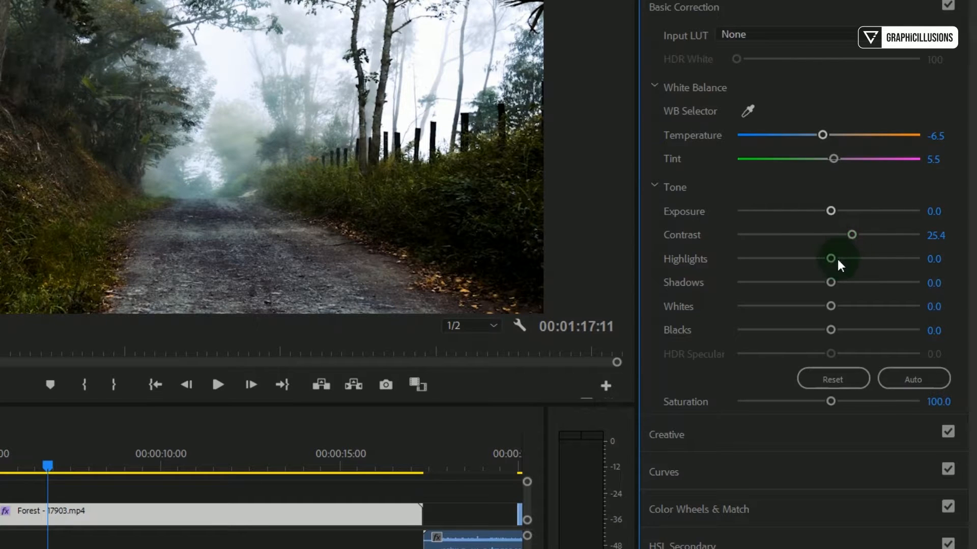
drag(831, 259, 789, 260)
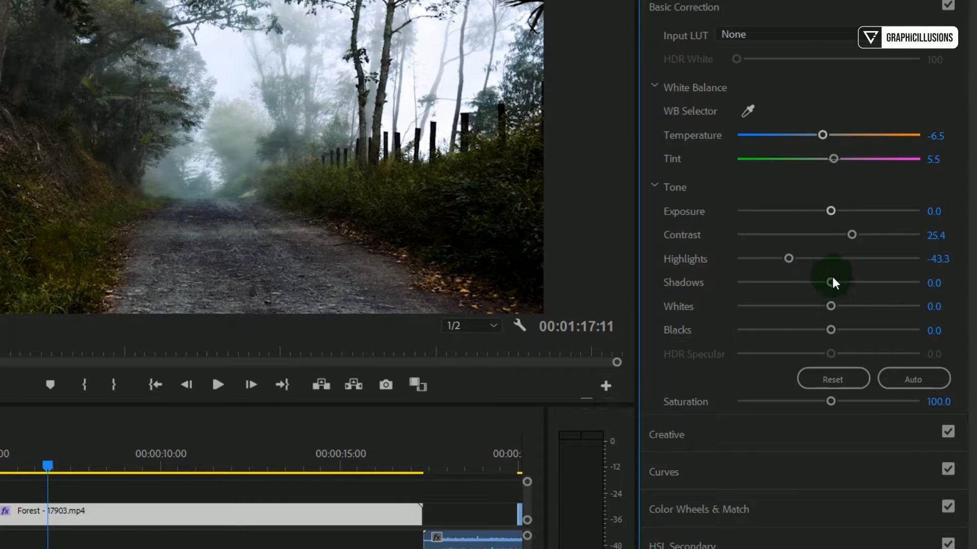
drag(833, 283, 821, 307)
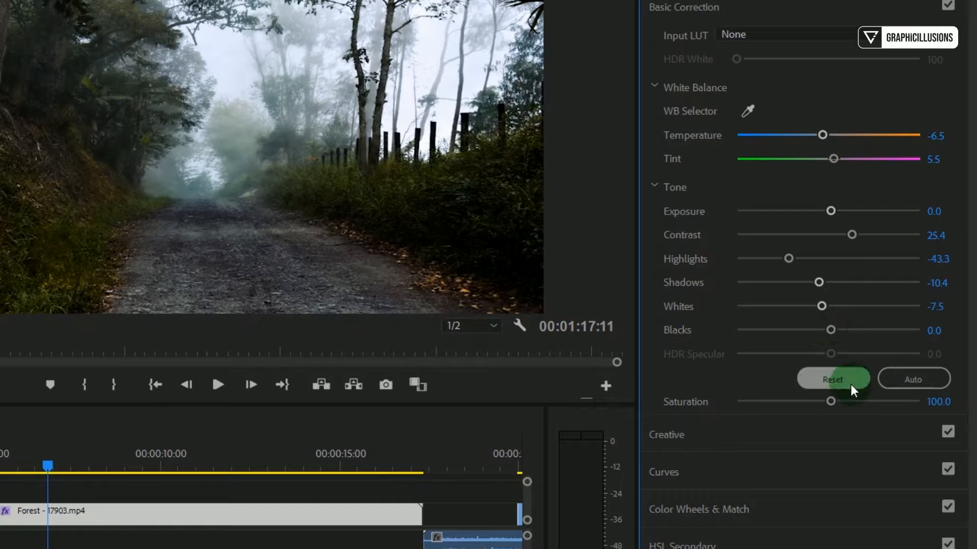
drag(832, 402, 879, 407)
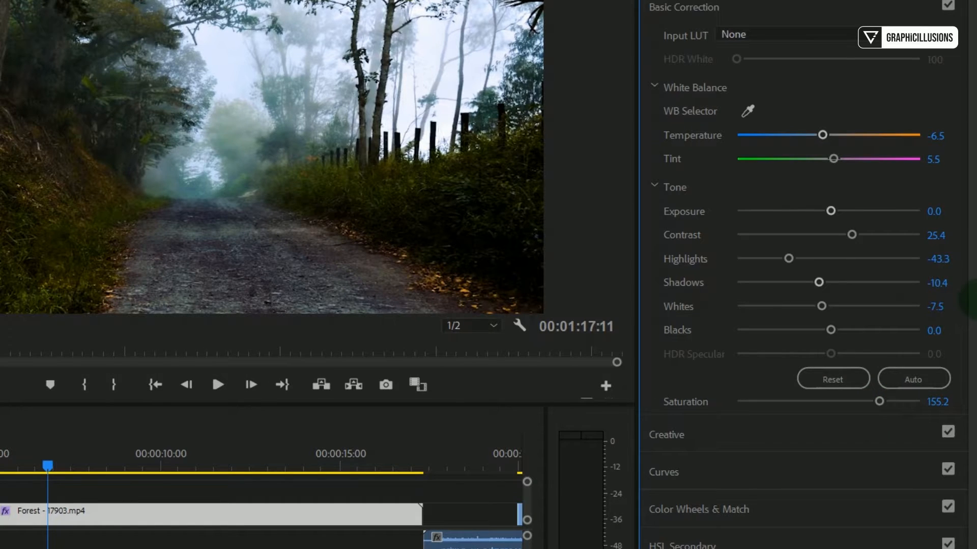
In Color Wheels & Match, tint the midtones slightly orange, the shadows cyan and the highlights blue.
scroll(972, 294, down, 2)
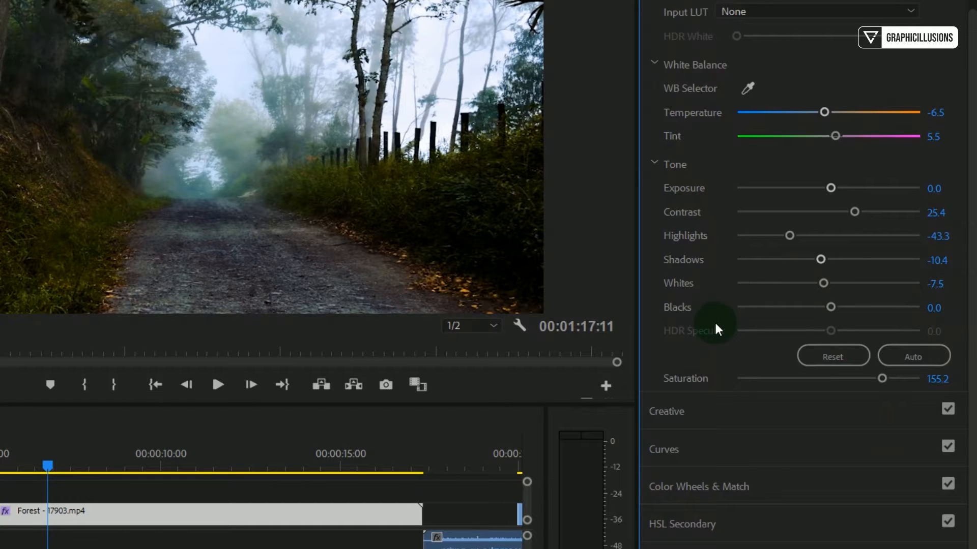
click(675, 457)
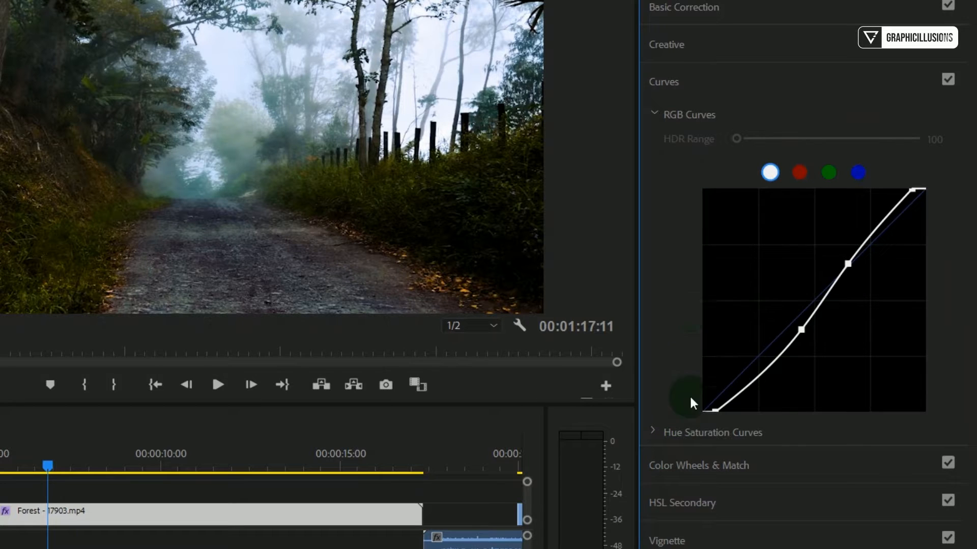
click(682, 466)
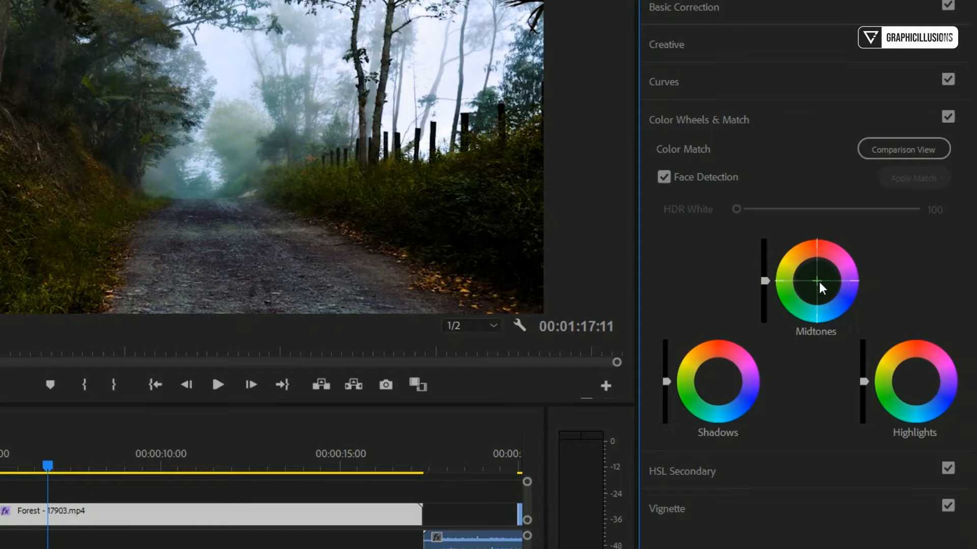
drag(818, 280, 815, 274)
drag(720, 379, 718, 388)
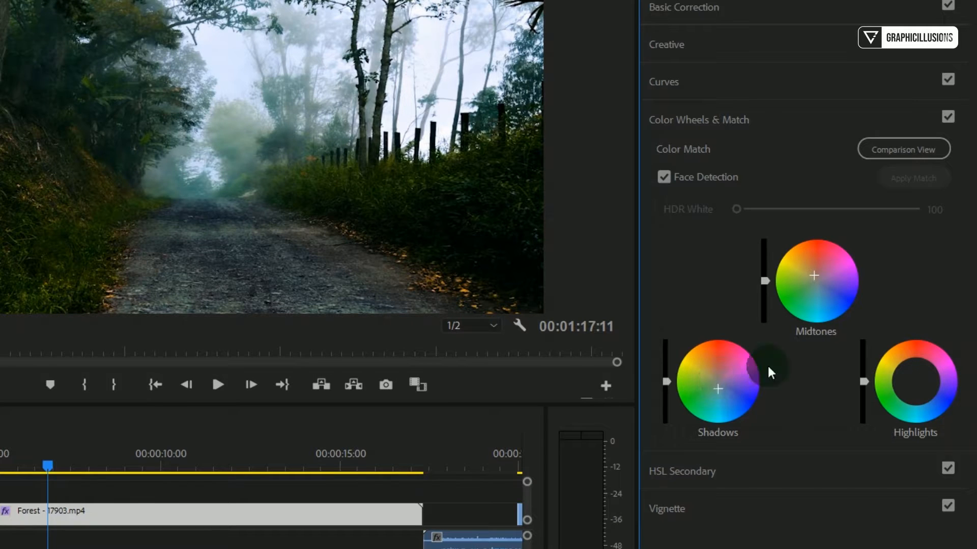
drag(922, 383, 922, 392)
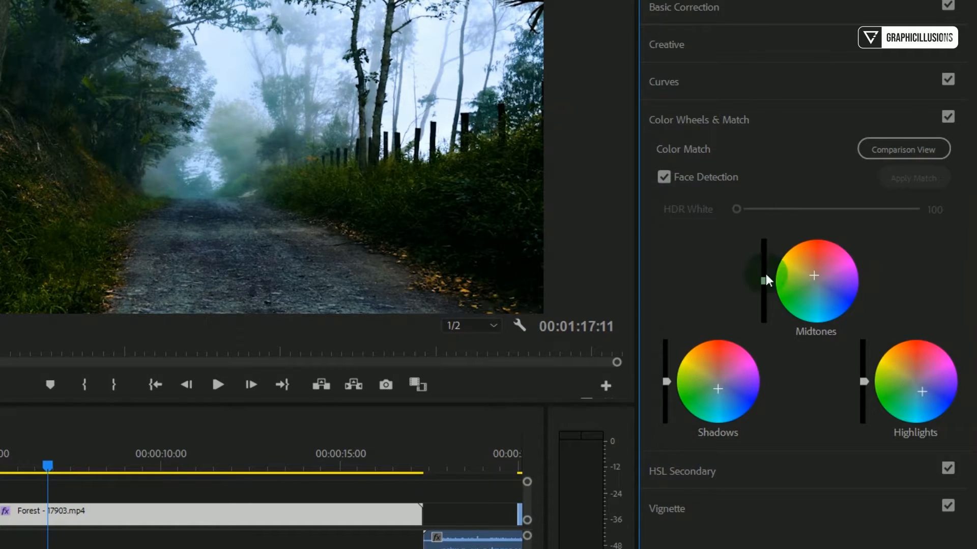
Sample the gravel road's colour as the HSL Secondary key and show its Color/Gray mask.
click(695, 470)
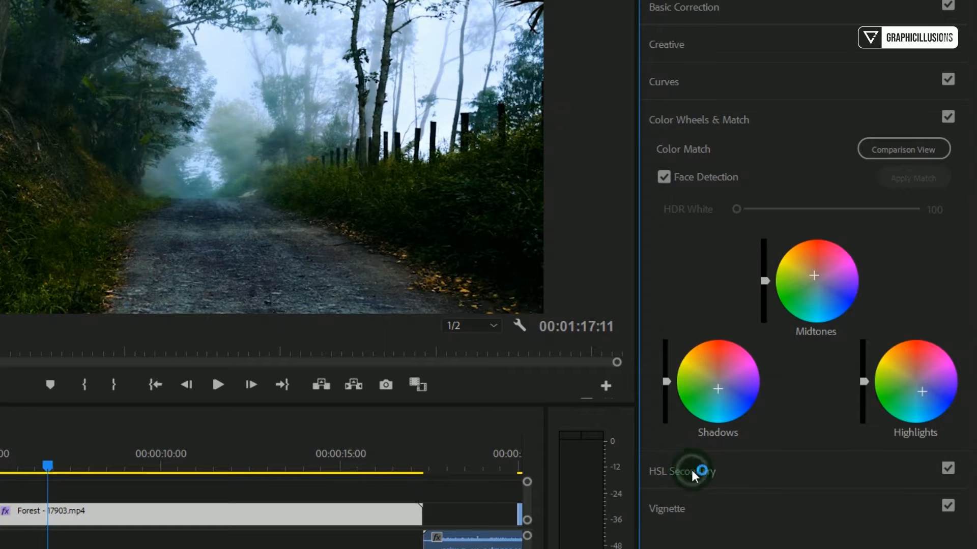
click(653, 189)
click(748, 213)
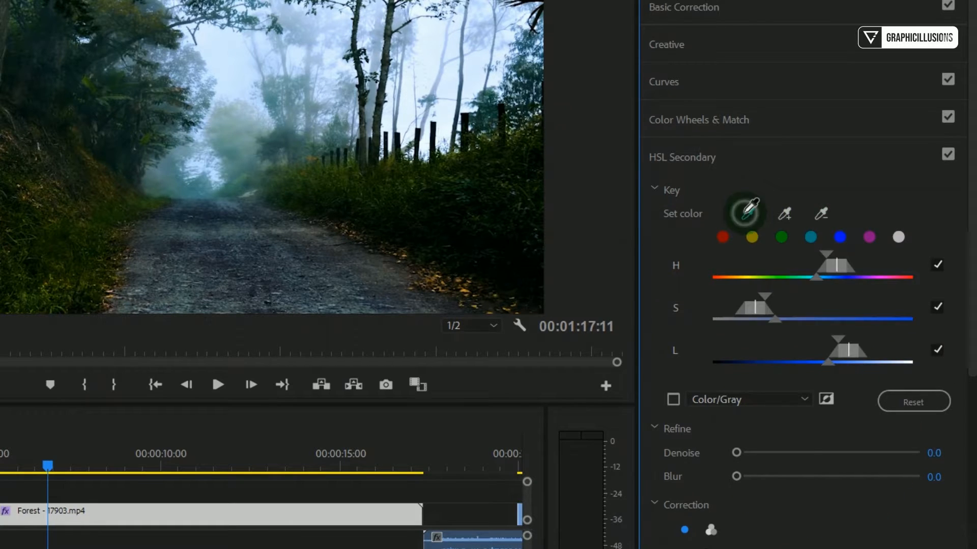
drag(279, 239, 224, 246)
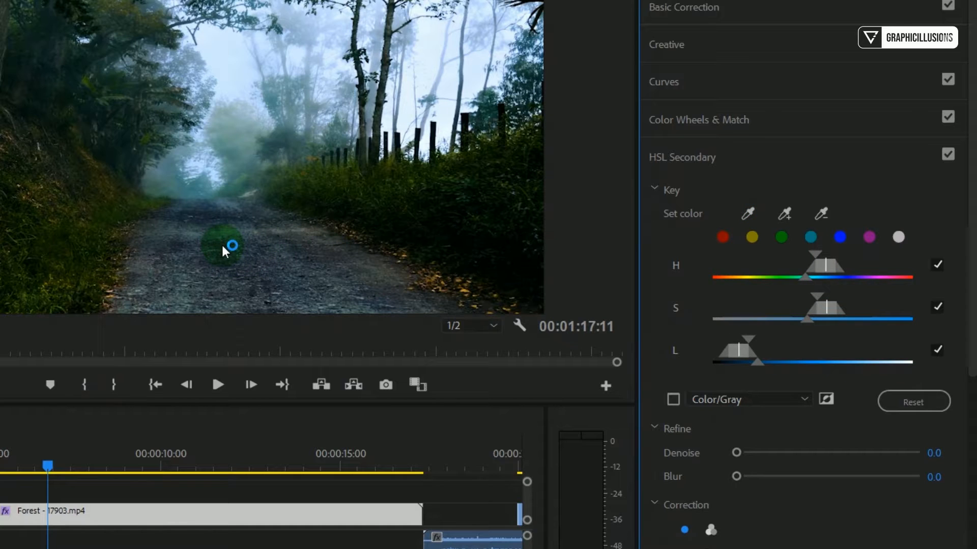
click(677, 400)
click(677, 401)
click(677, 398)
click(734, 214)
drag(302, 252, 244, 228)
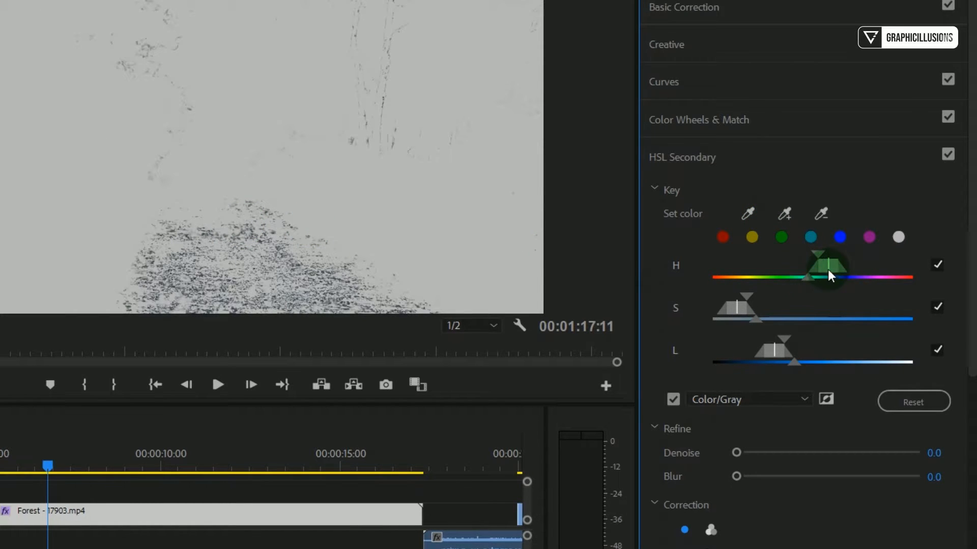
Shift the key's hue range toward green, widen saturation, lower luminance, and set Denoise to 9.0 and Blur to 2.7.
drag(828, 268, 801, 279)
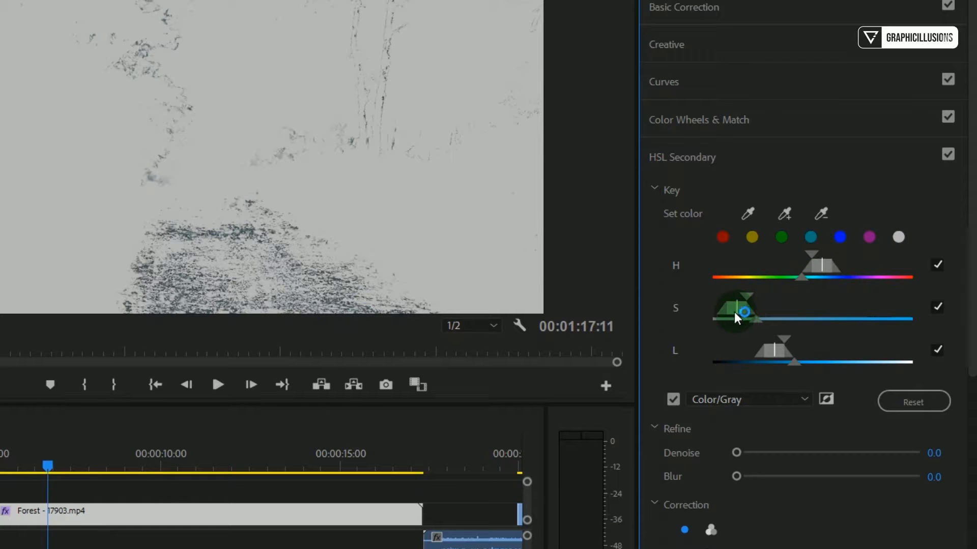
mouse_move(734, 312)
mouse_down()
mouse_move(747, 312)
mouse_move(738, 310)
mouse_up()
mouse_move(758, 317)
mouse_down()
mouse_move(779, 319)
mouse_move(764, 319)
mouse_up()
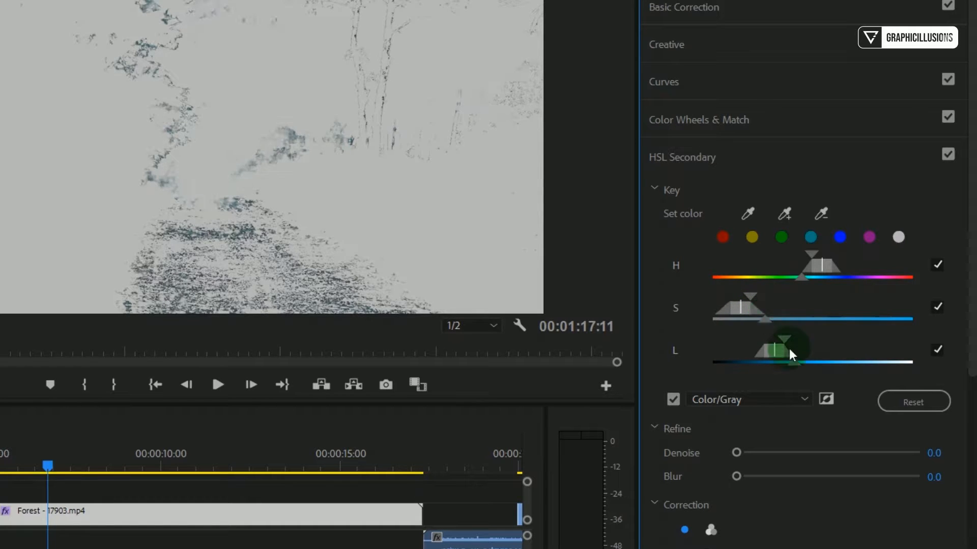
drag(767, 356, 787, 362)
drag(739, 450, 748, 478)
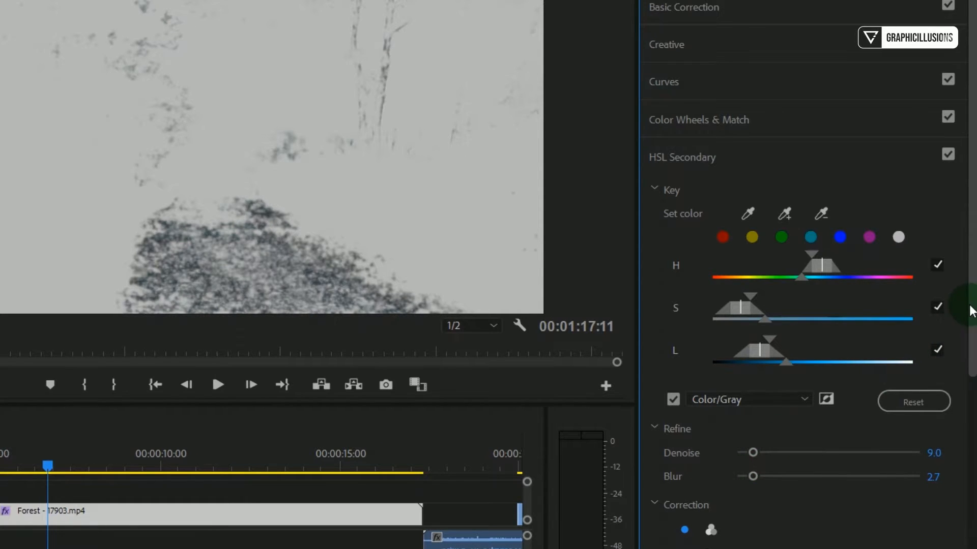
Hide the mask and use three-way HSL Secondary correction wheels to push midtones slightly red and shadows and highlights toward blue.
scroll(970, 305, down, 4)
scroll(968, 481, down, 4)
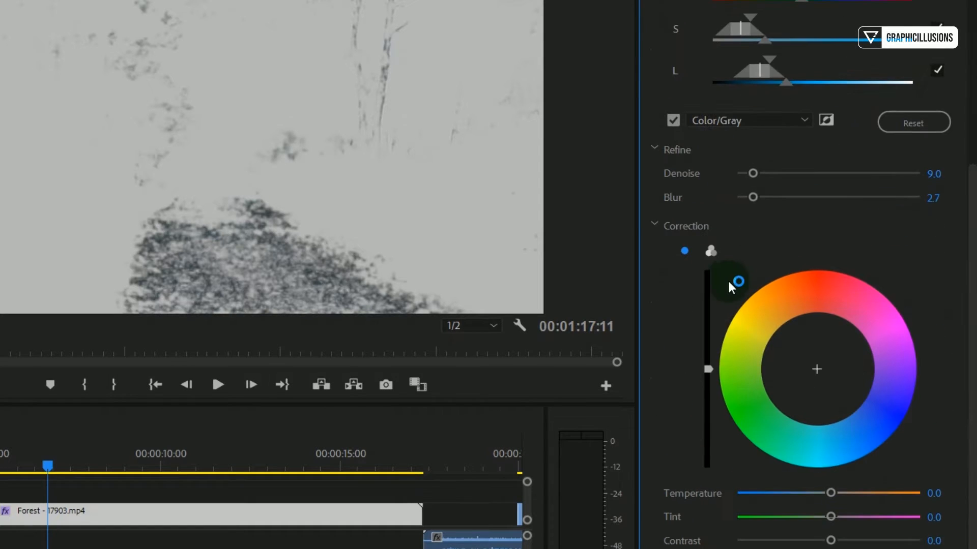
click(712, 249)
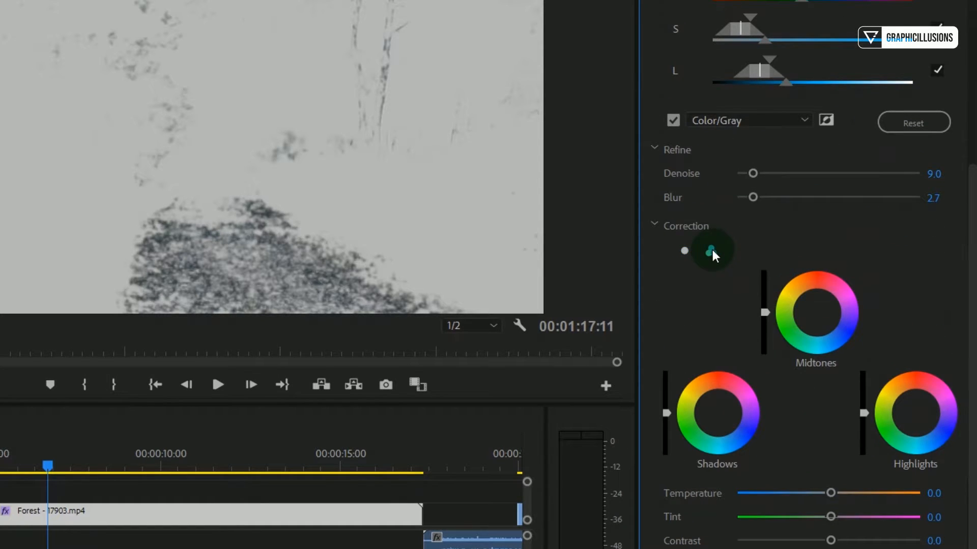
click(674, 122)
mouse_move(803, 318)
mouse_down()
mouse_move(825, 322)
mouse_move(817, 306)
mouse_up()
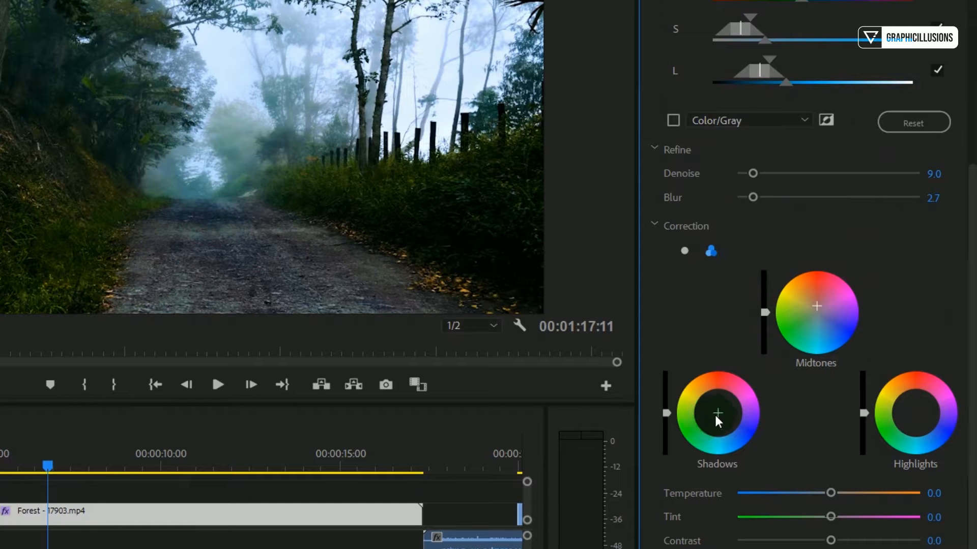
drag(718, 413, 720, 423)
drag(915, 414, 922, 422)
drag(816, 306, 823, 309)
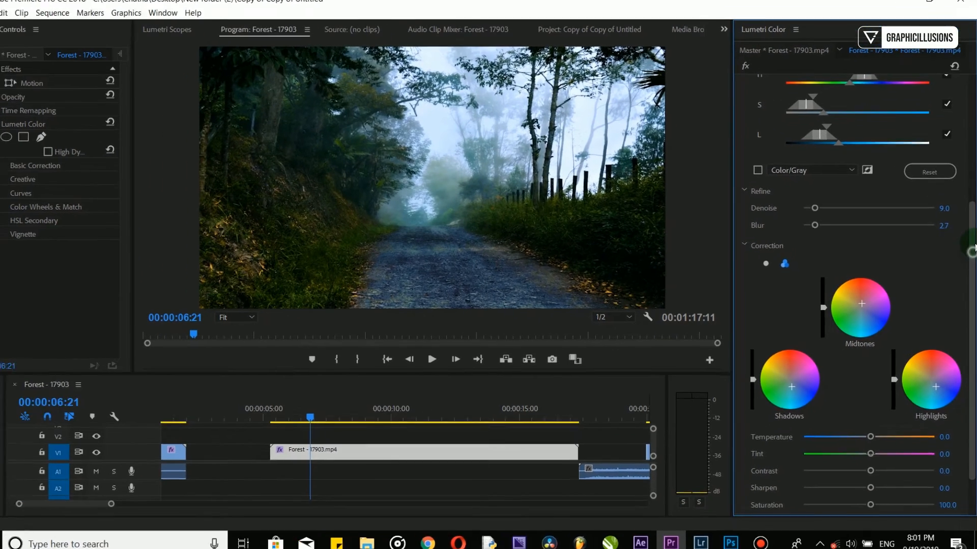
Compare the forest clip with and without the HSL Secondary correction.
drag(972, 218, 973, 168)
scroll(880, 214, up, 3)
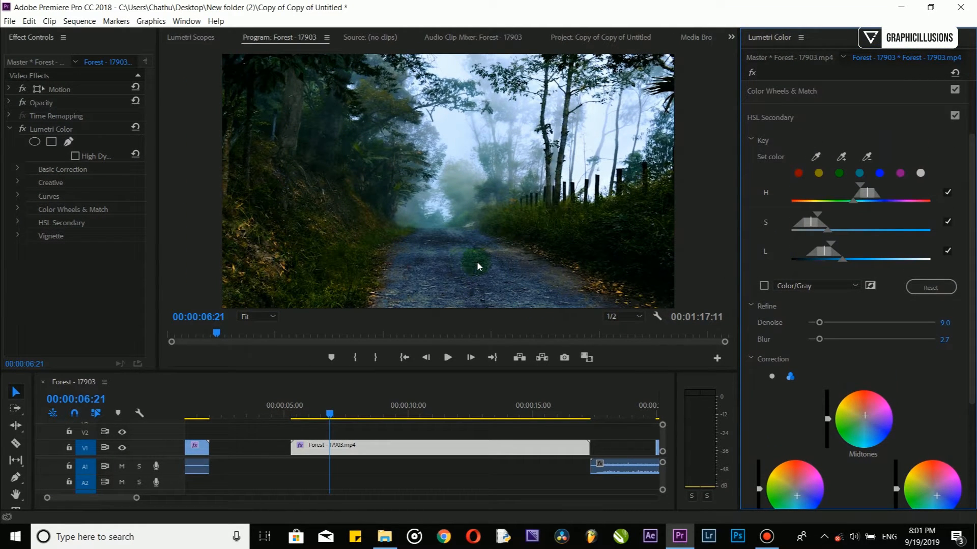
click(954, 116)
click(954, 117)
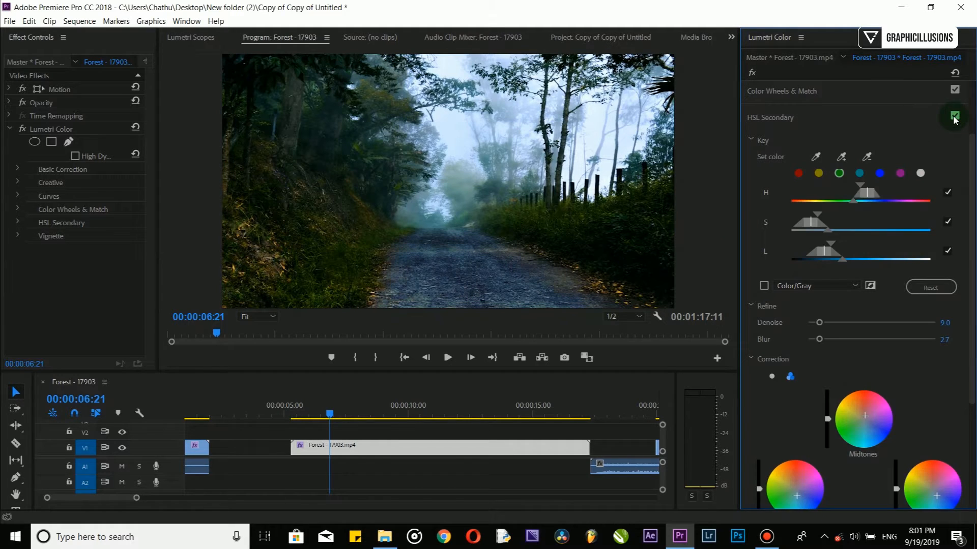
click(955, 116)
click(954, 116)
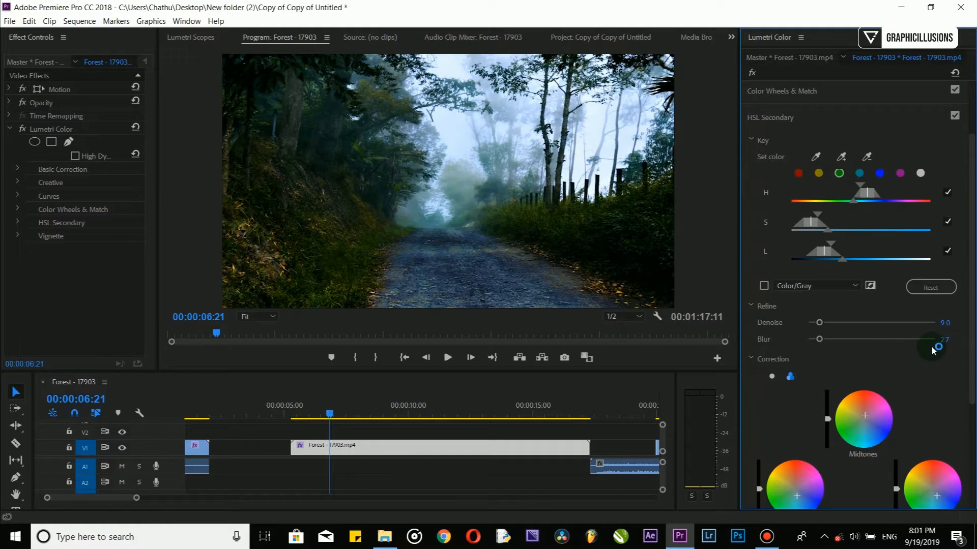
Add a midtone point to the red RGB curve of the forest clip and pull it slightly below the diagonal.
drag(973, 318, 972, 291)
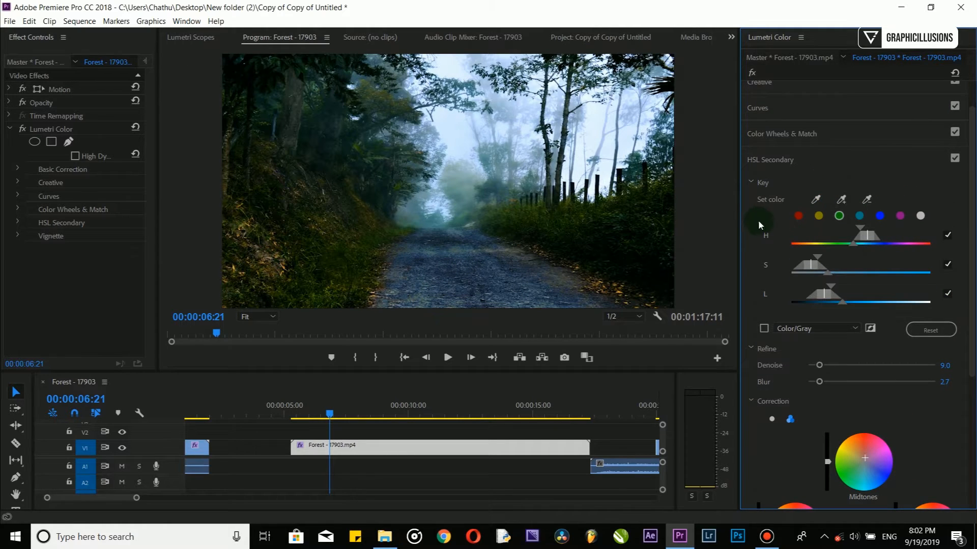
click(750, 182)
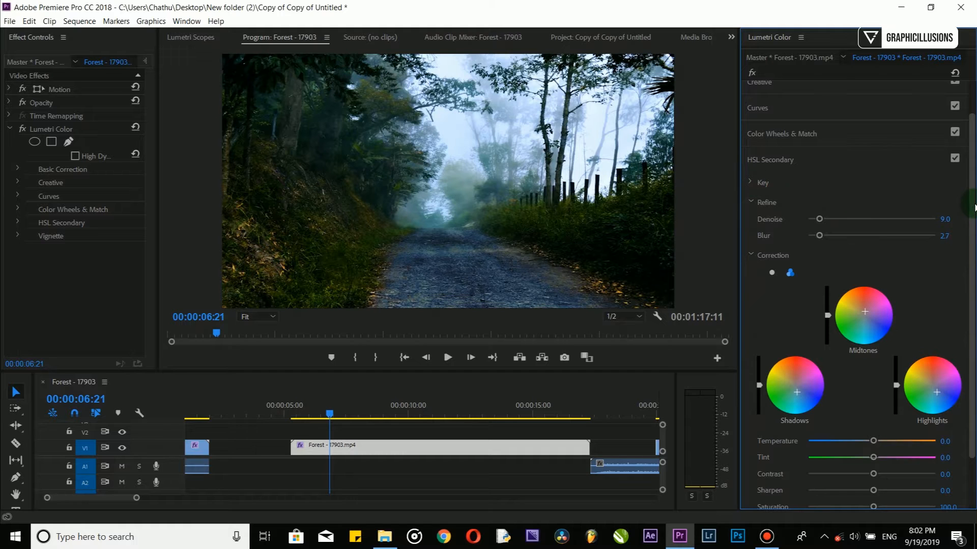
drag(974, 214, 975, 188)
click(765, 148)
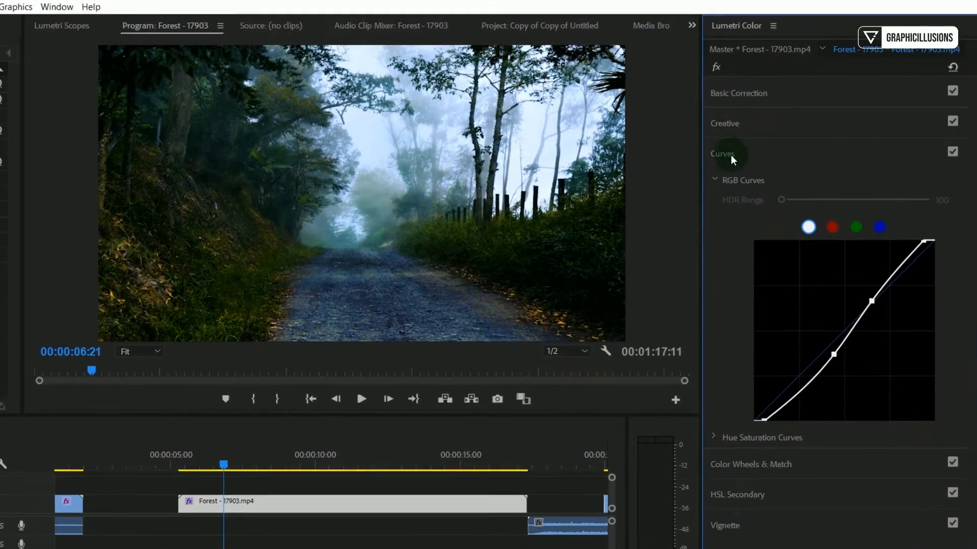
click(816, 241)
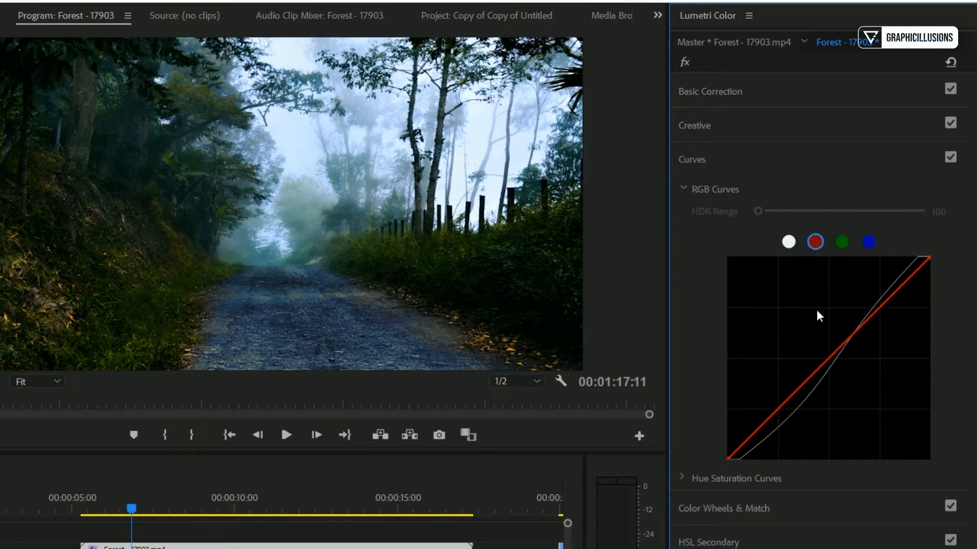
mouse_move(816, 375)
mouse_down()
mouse_move(824, 382)
mouse_move(830, 365)
mouse_up()
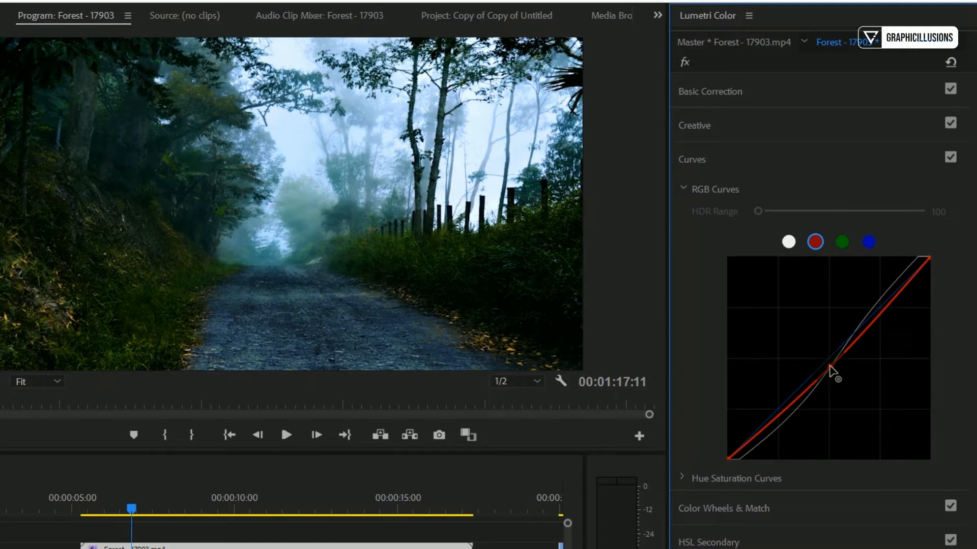
Raise the midtones of the green RGB curve slightly above the diagonal.
click(842, 242)
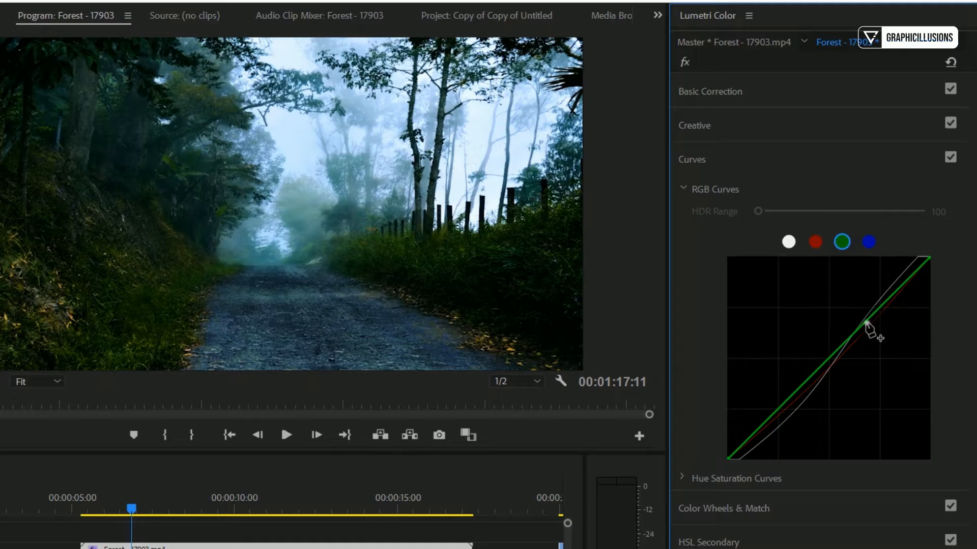
click(827, 357)
drag(828, 357, 826, 356)
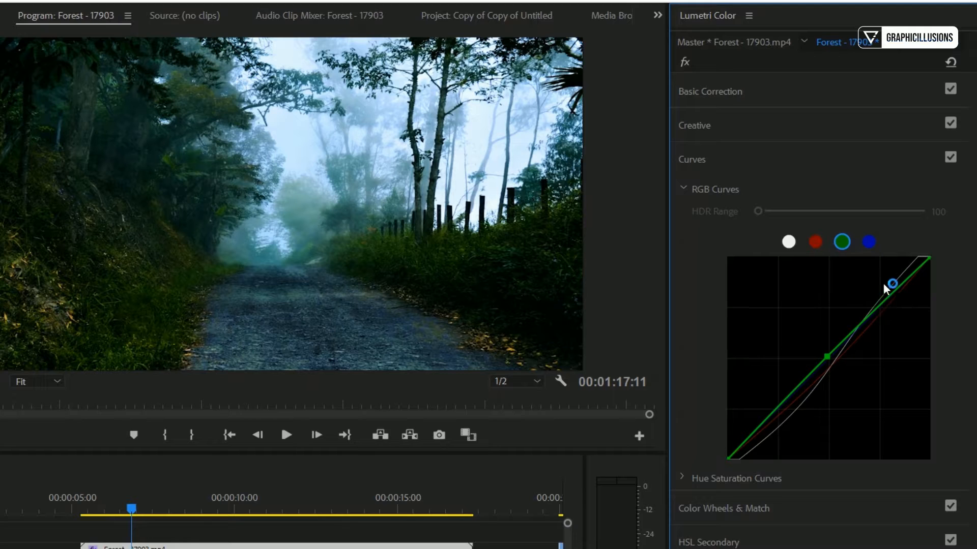
Add shadow, midtone and highlight points to the blue RGB curve and lift them slightly, then collapse the RGB curves.
click(866, 245)
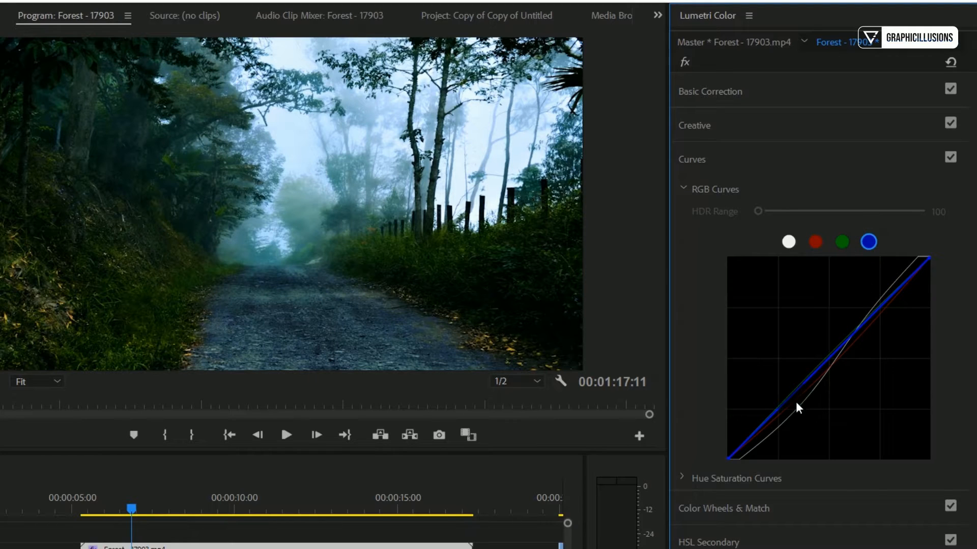
click(766, 420)
drag(766, 420, 763, 419)
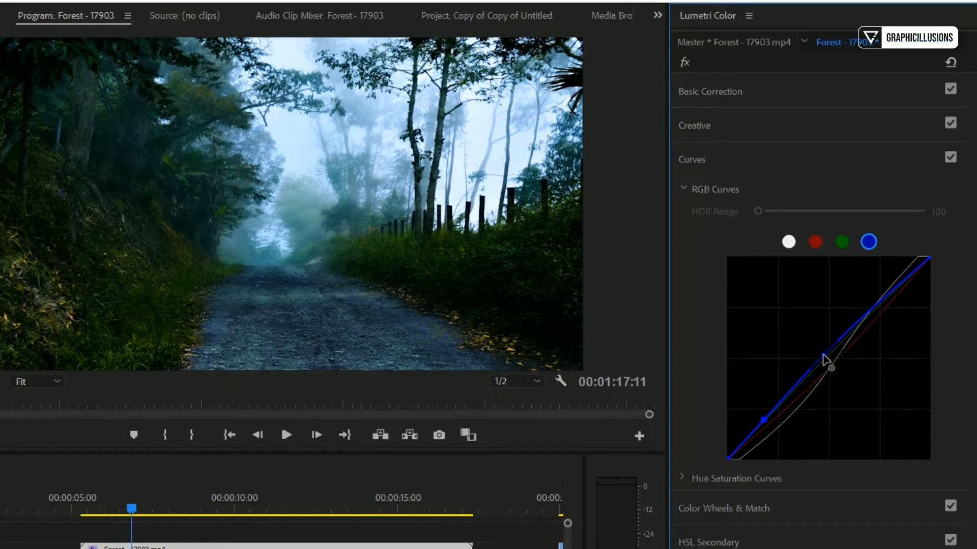
click(823, 357)
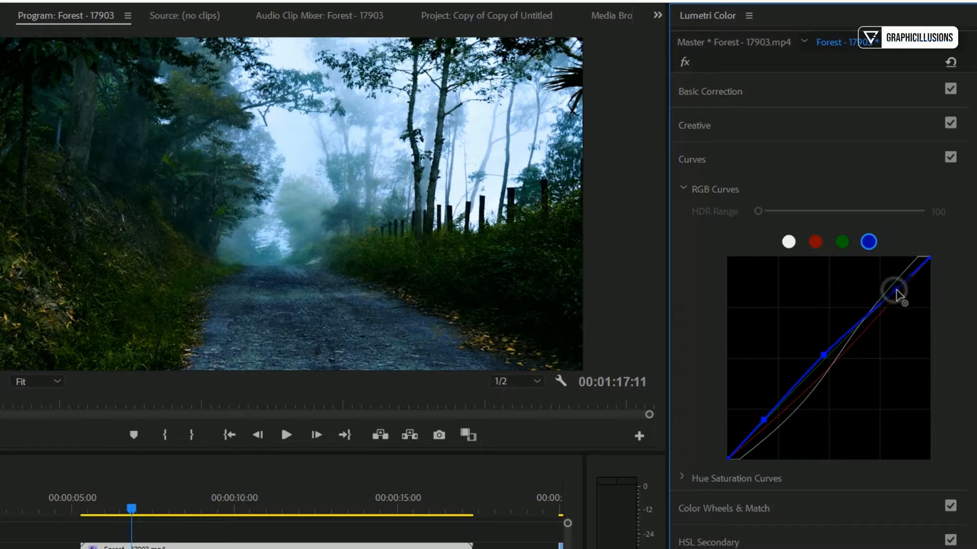
drag(896, 291, 896, 289)
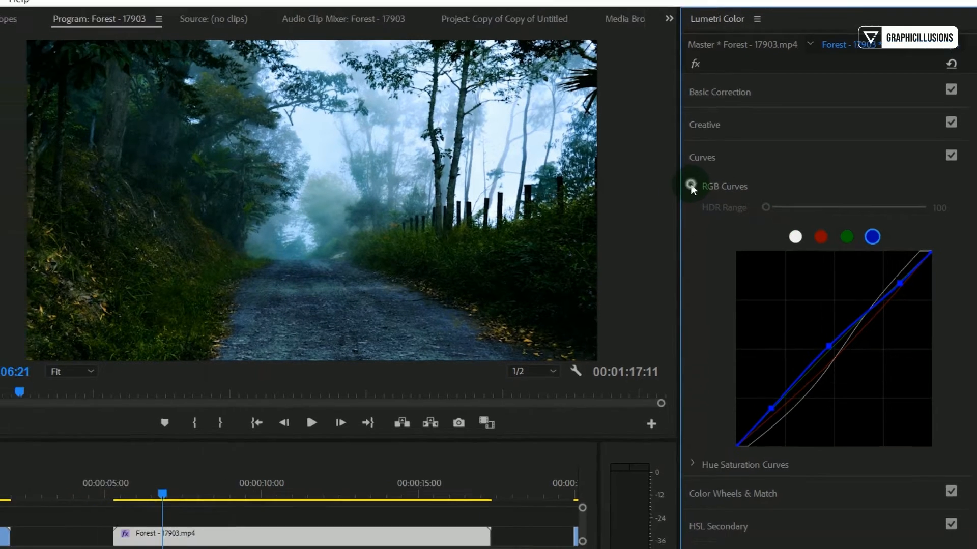
click(684, 188)
Compare the forest clip with and without the whole Lumetri grade and scrub through the graded clip.
click(740, 71)
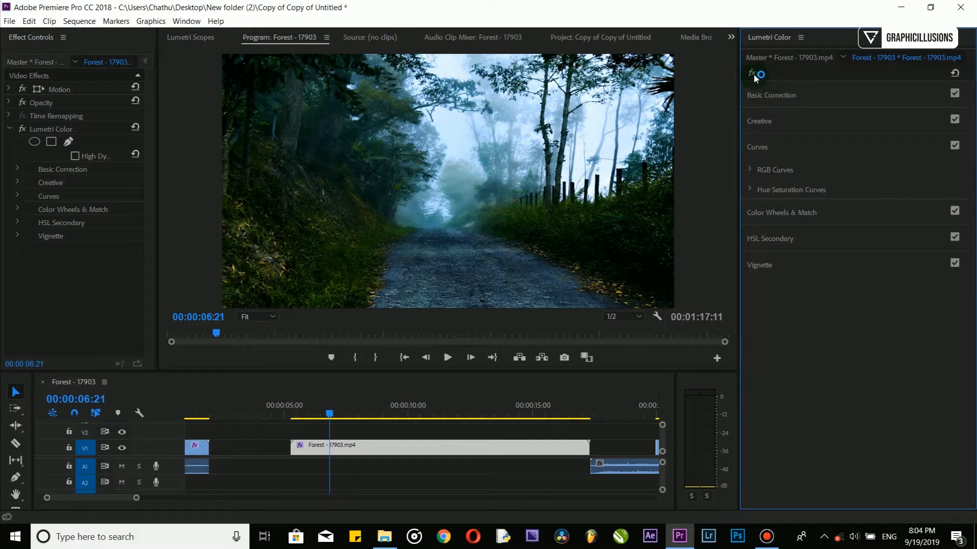
click(752, 74)
click(752, 74)
click(752, 75)
click(330, 415)
drag(331, 416, 500, 421)
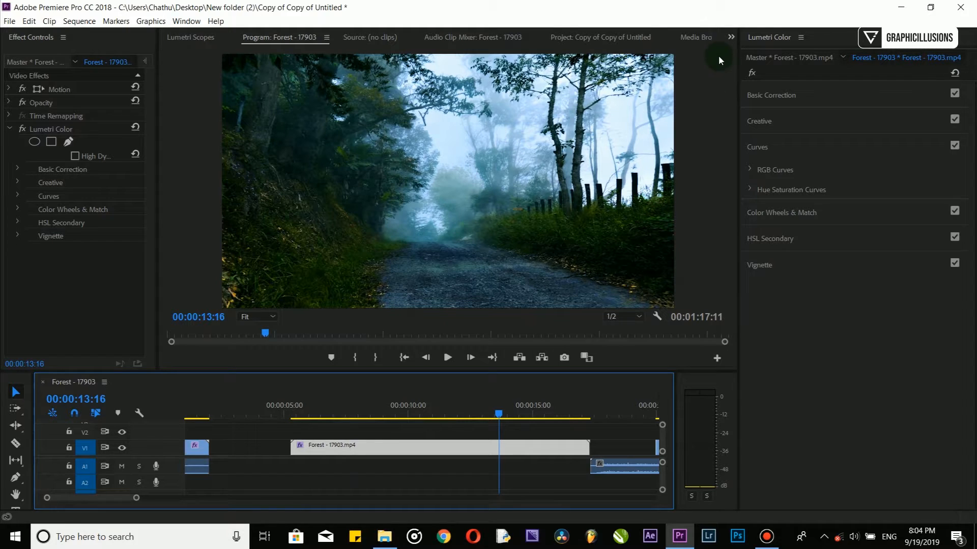
Find the Crop video effect by searching for "crop" and apply it to the forest clip.
click(730, 39)
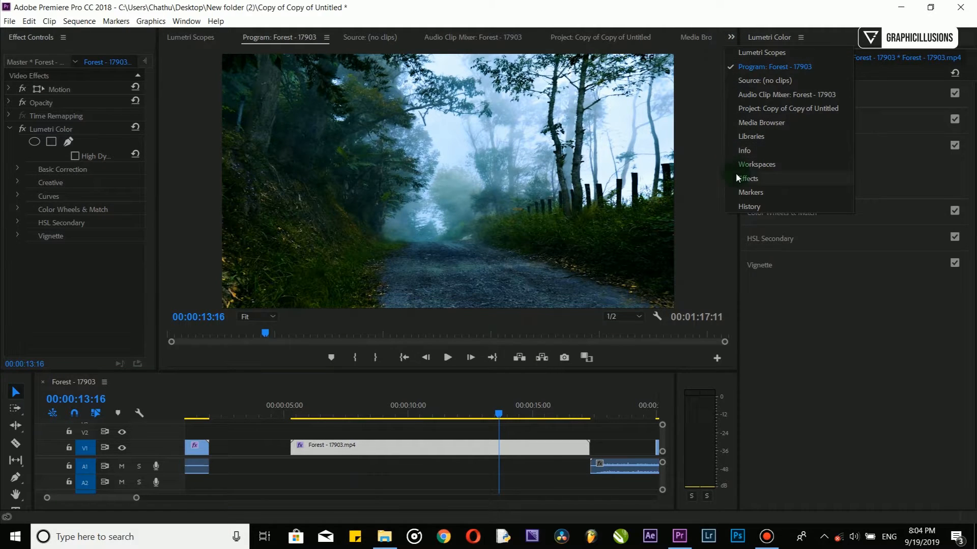
click(796, 178)
click(549, 171)
click(257, 54)
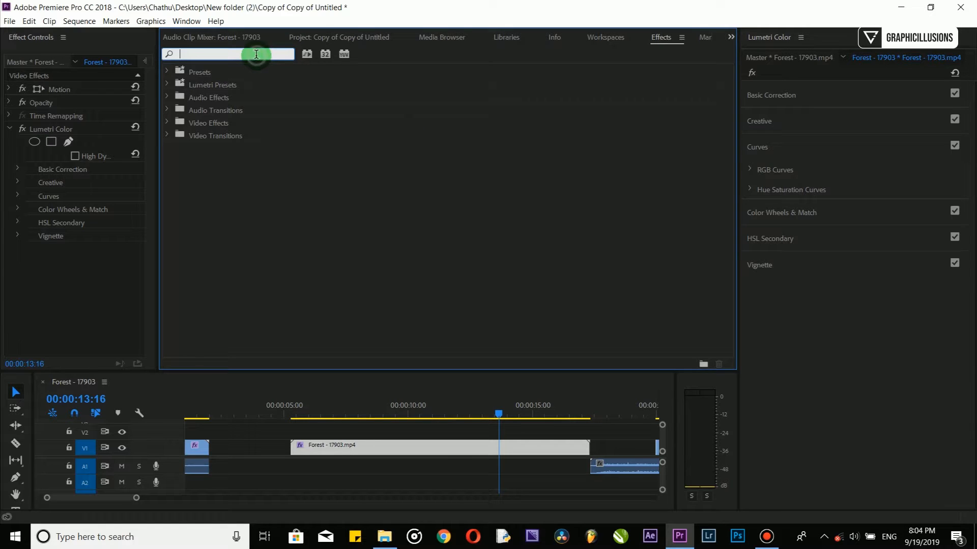
text(c)
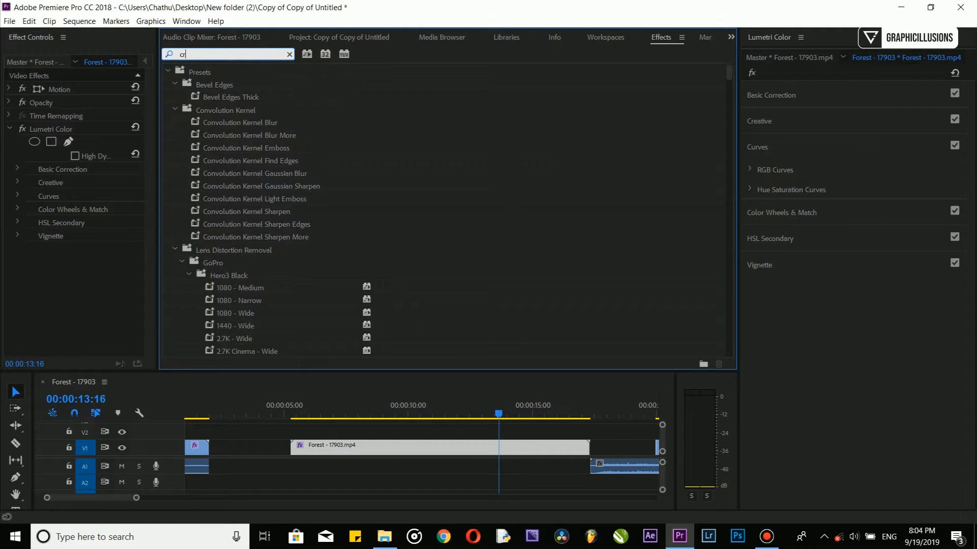
text(rop)
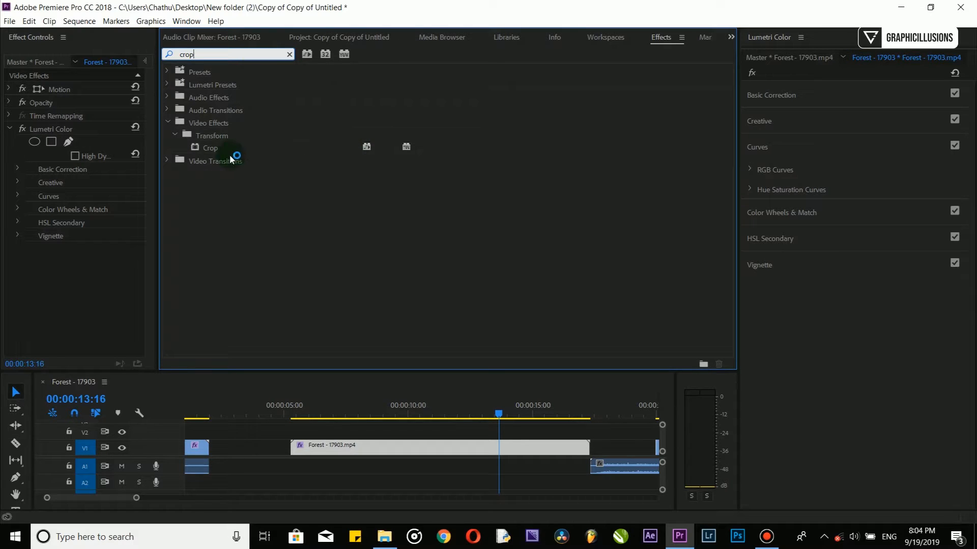
click(215, 148)
drag(209, 148, 84, 283)
Set the Crop effect's Top and Bottom to 15% each to create cinematic black bars on the forest clip.
drag(363, 401, 382, 401)
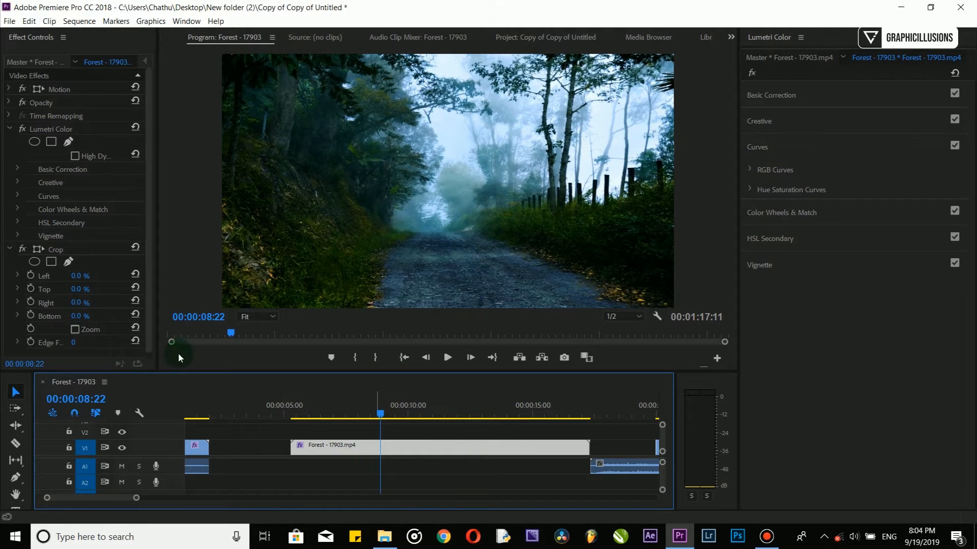
click(77, 294)
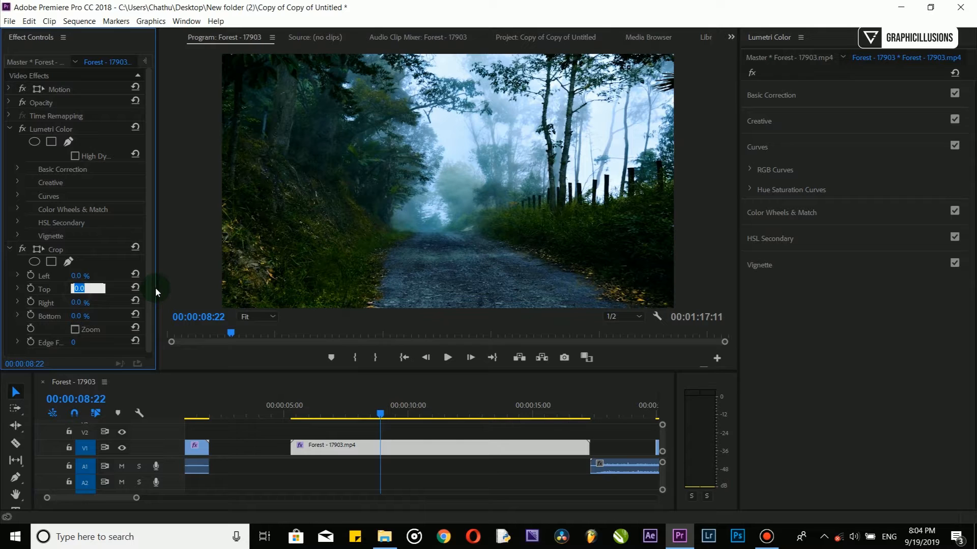
text(15)
key(Return)
click(73, 316)
text(15)
key(Return)
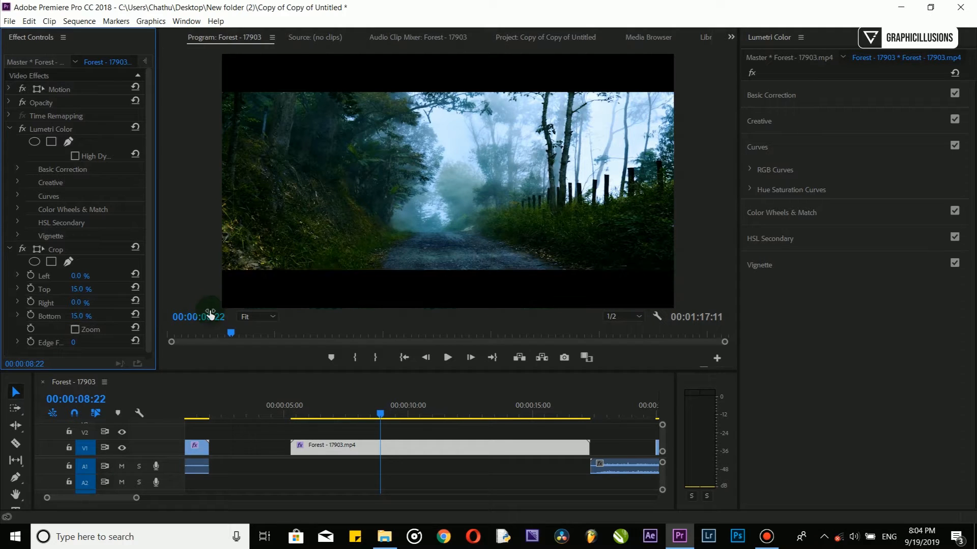
Scrub through the cropped forest clip and compare it with and without the Lumetri grade near its end.
drag(379, 414, 575, 417)
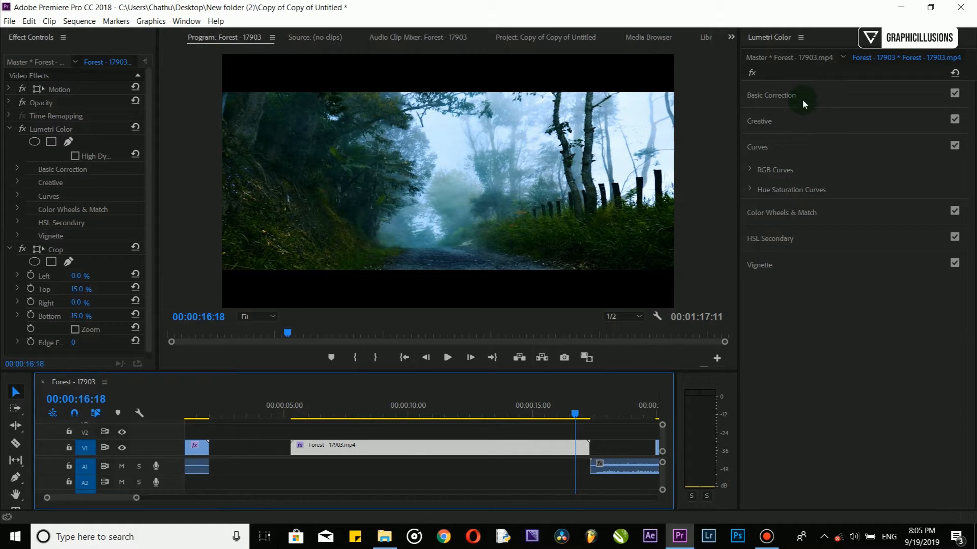
click(756, 72)
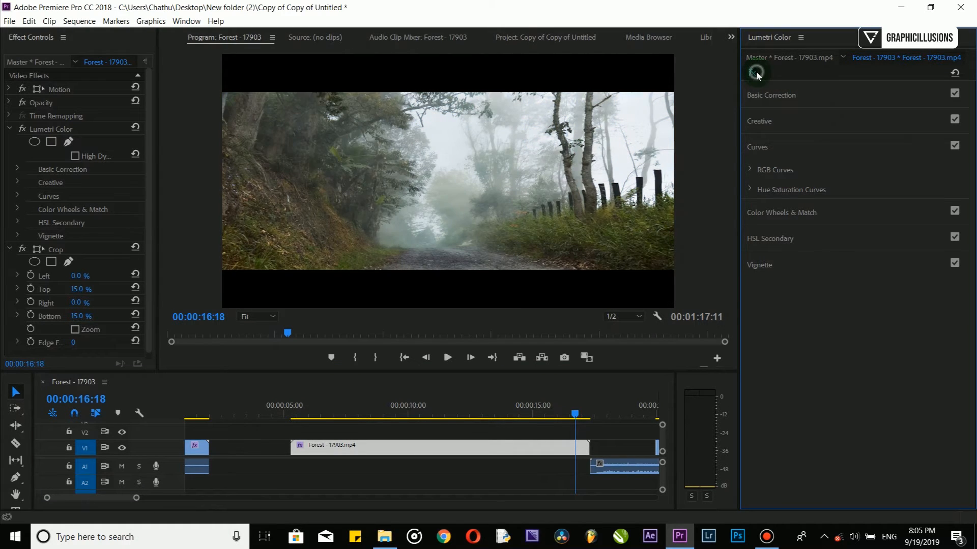
click(756, 71)
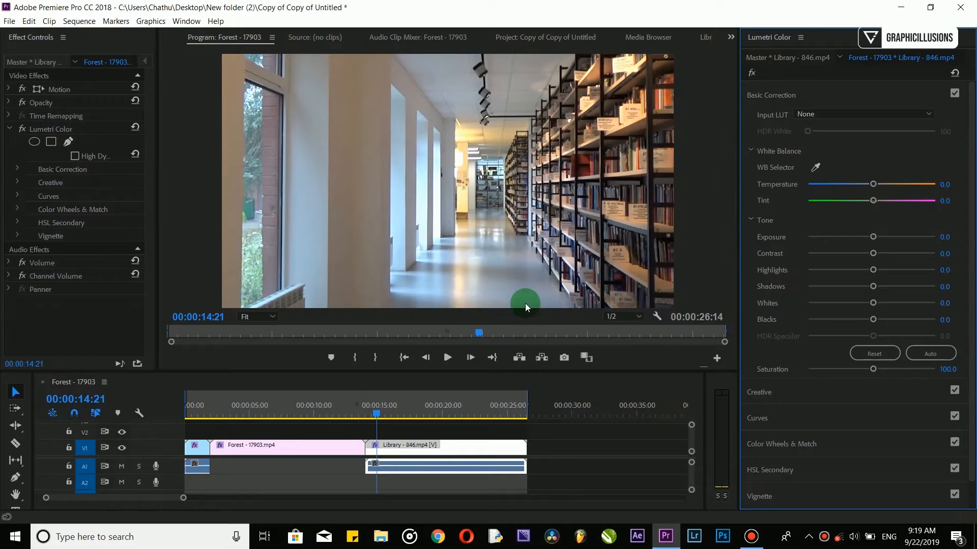
Lift the black point of the library clip's master RGB curve and add a shadow point pulled slightly below the diagonal.
click(381, 414)
mouse_move(380, 414)
mouse_down()
mouse_move(502, 412)
mouse_move(383, 414)
mouse_up()
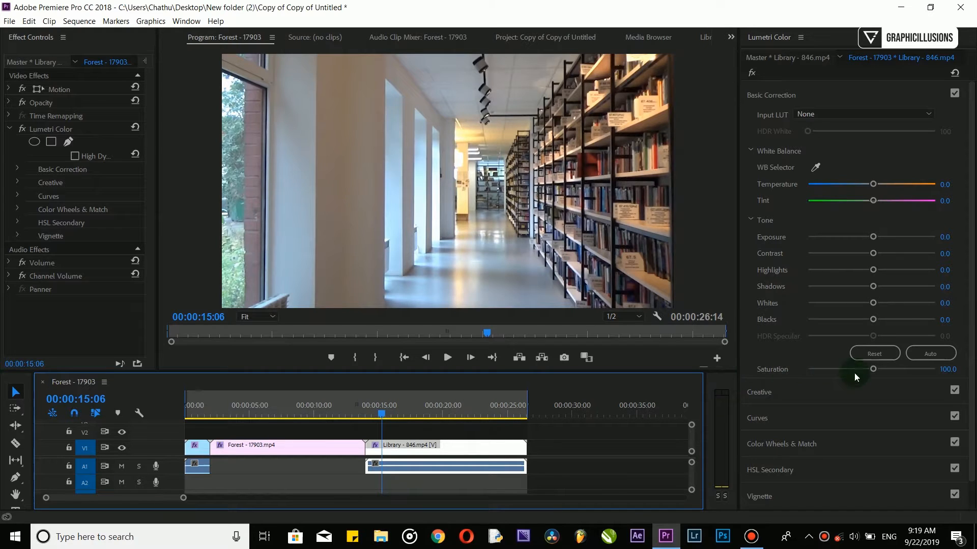
click(758, 418)
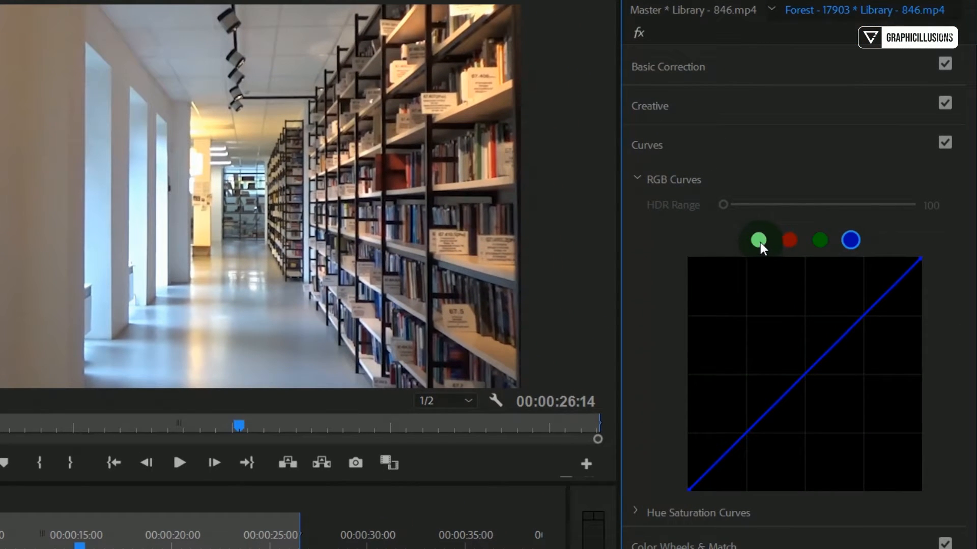
click(759, 241)
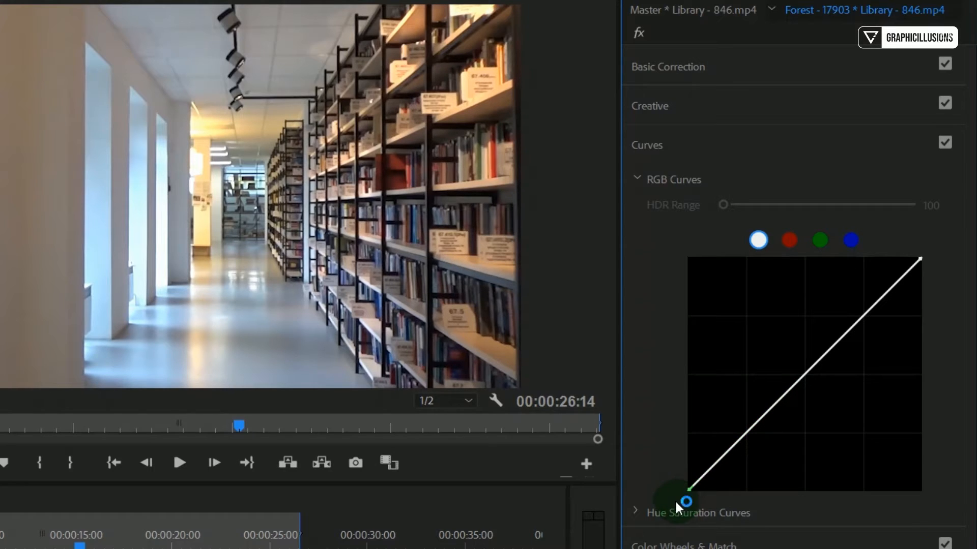
click(690, 492)
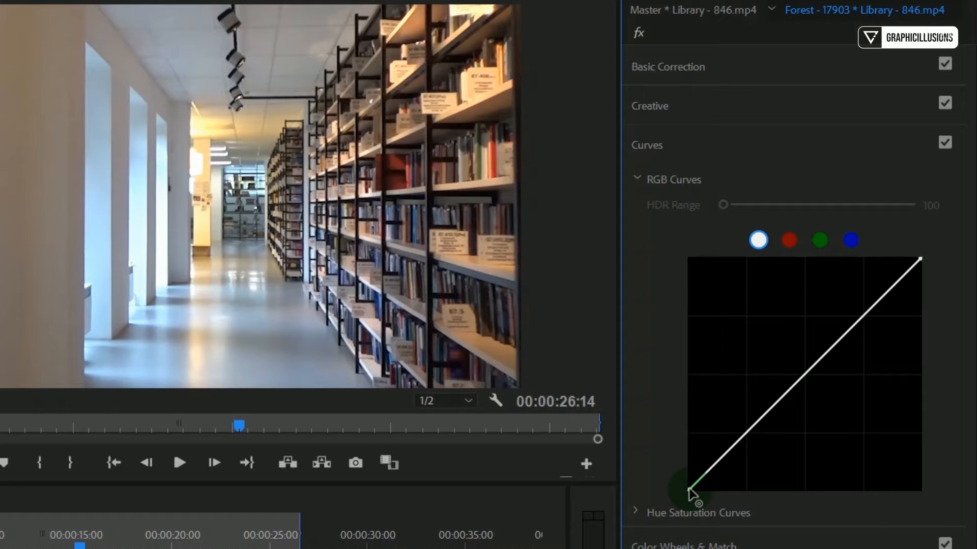
drag(690, 493, 680, 468)
drag(727, 433, 733, 446)
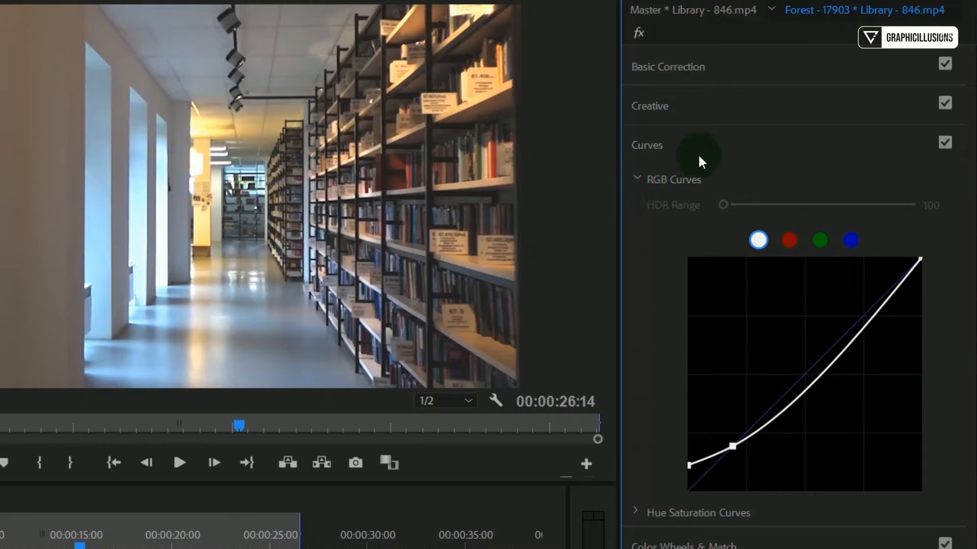
In the library clip's Basic Correction, set Contrast to 33.3, Highlights to 24.4, Shadows to -53.2 and Saturation to 88.6.
click(681, 67)
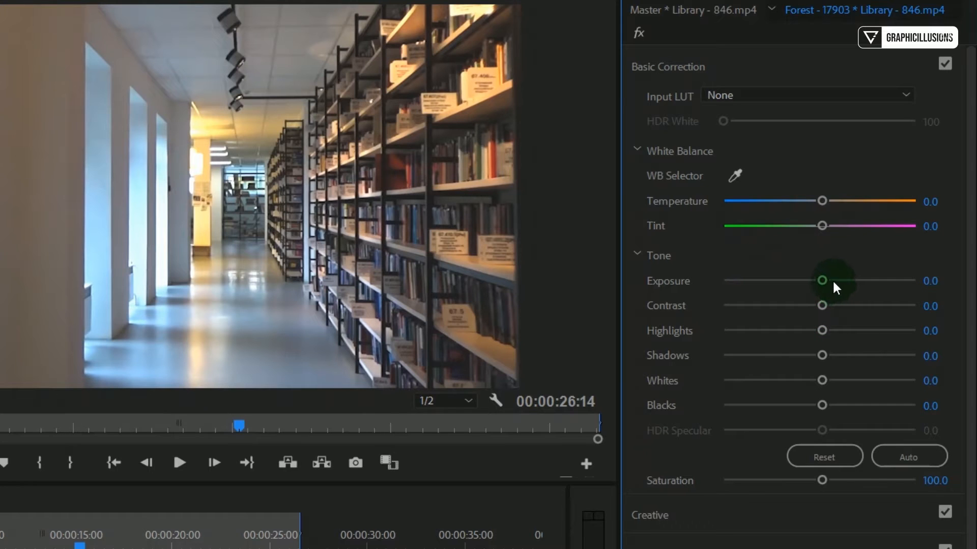
drag(823, 304, 852, 307)
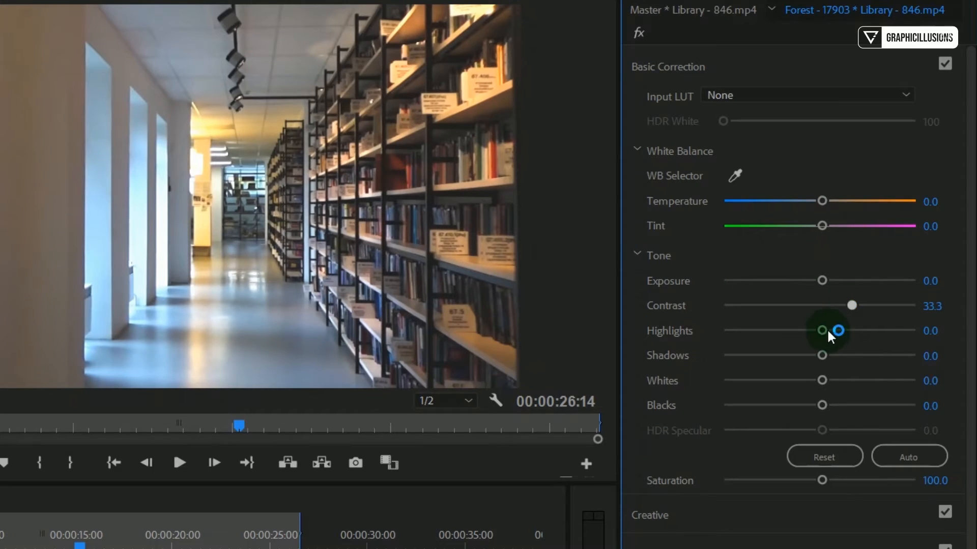
drag(822, 331, 840, 334)
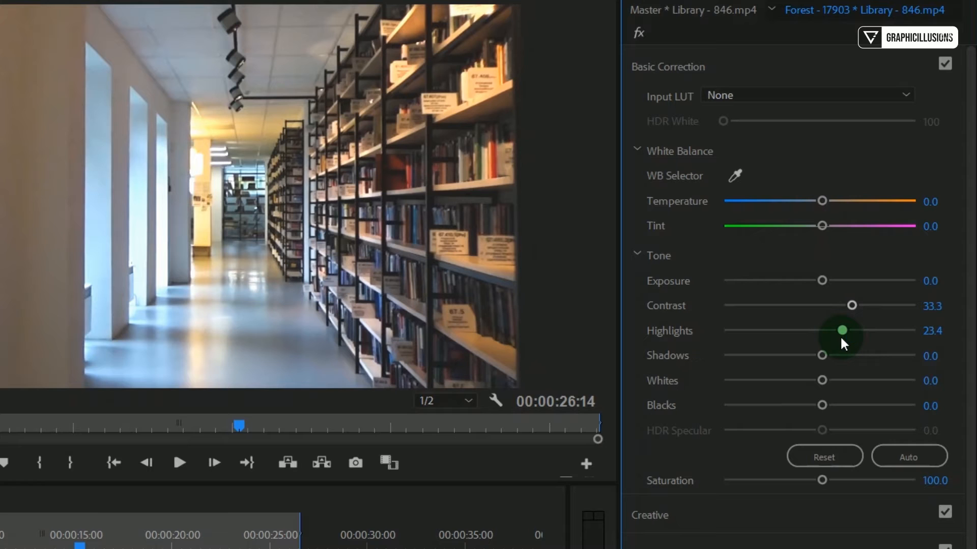
drag(843, 338, 767, 354)
click(821, 380)
drag(818, 473, 807, 481)
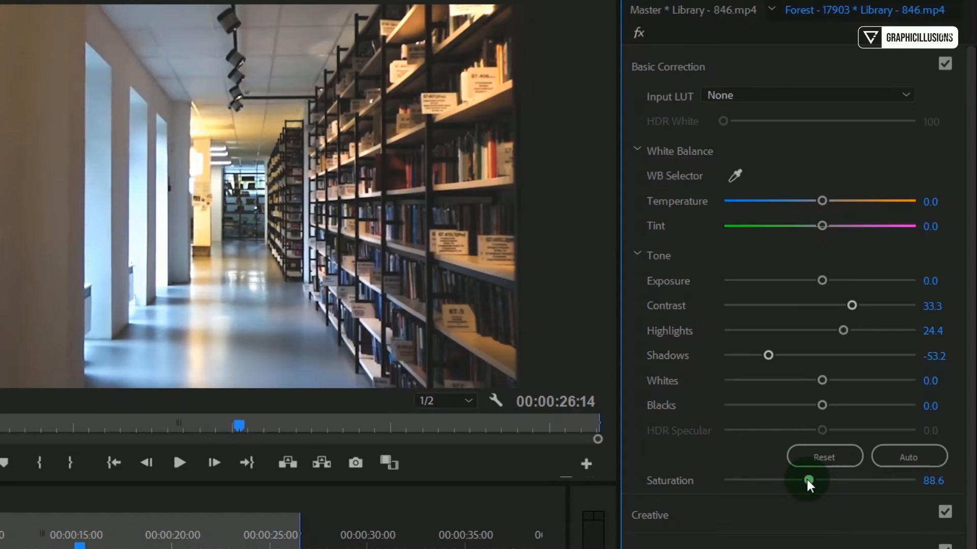
Compare the library clip with and without the Lumetri curve and basic corrections.
drag(972, 387, 969, 433)
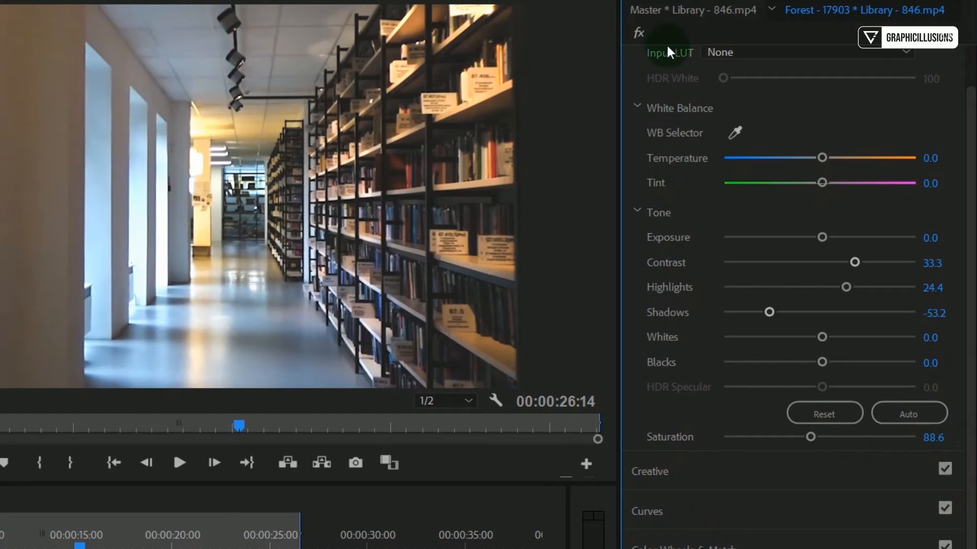
click(640, 30)
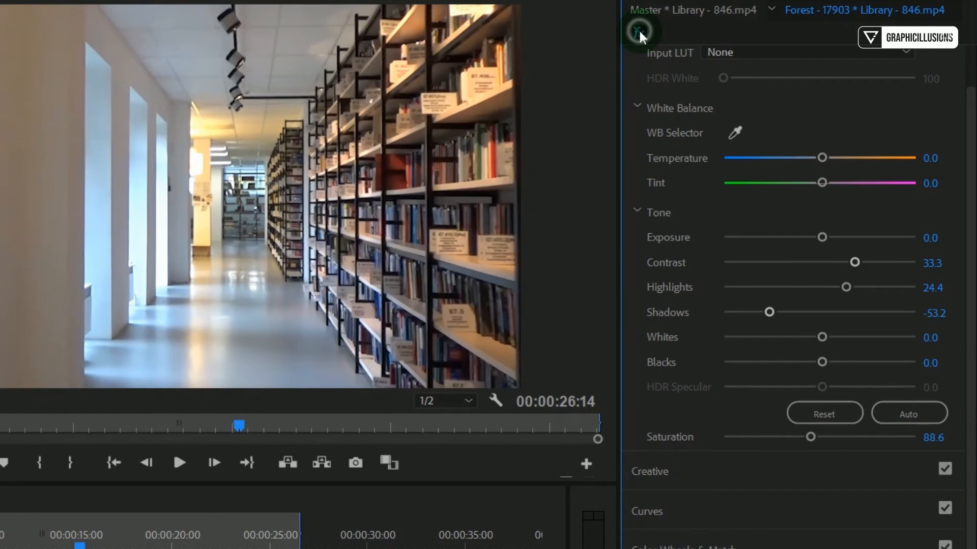
click(639, 29)
click(803, 466)
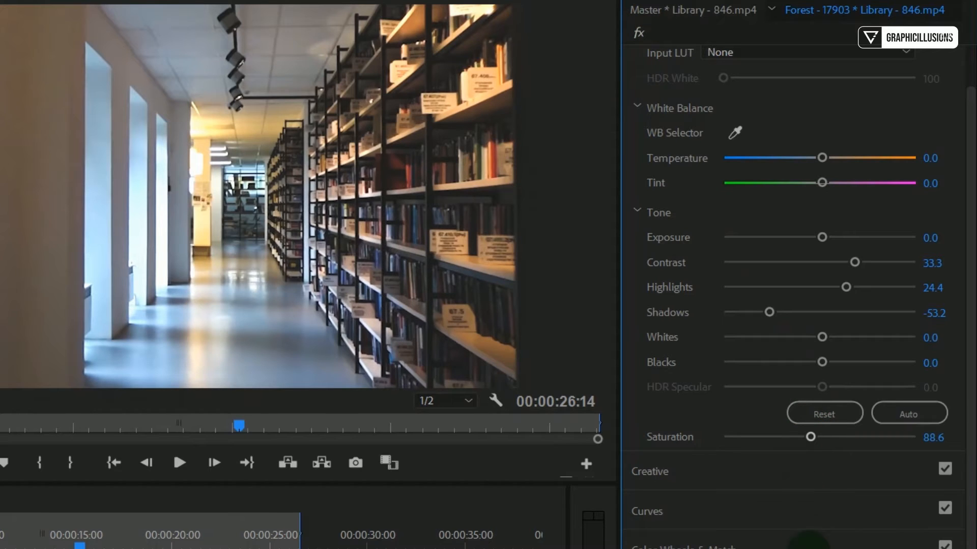
In the library clip's color wheels, push the Midtones and Shadows slightly toward cyan-blue.
click(659, 530)
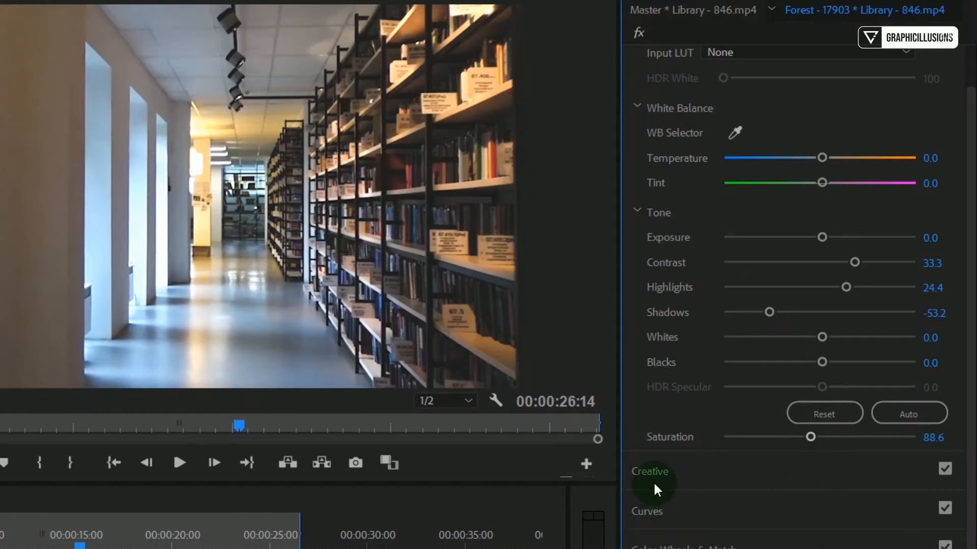
click(655, 540)
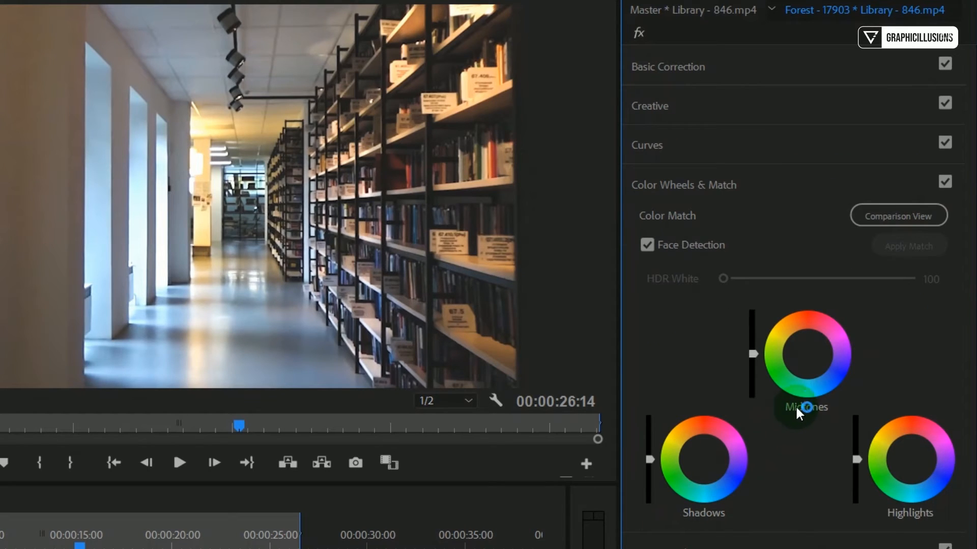
drag(806, 345, 808, 361)
drag(711, 449, 704, 468)
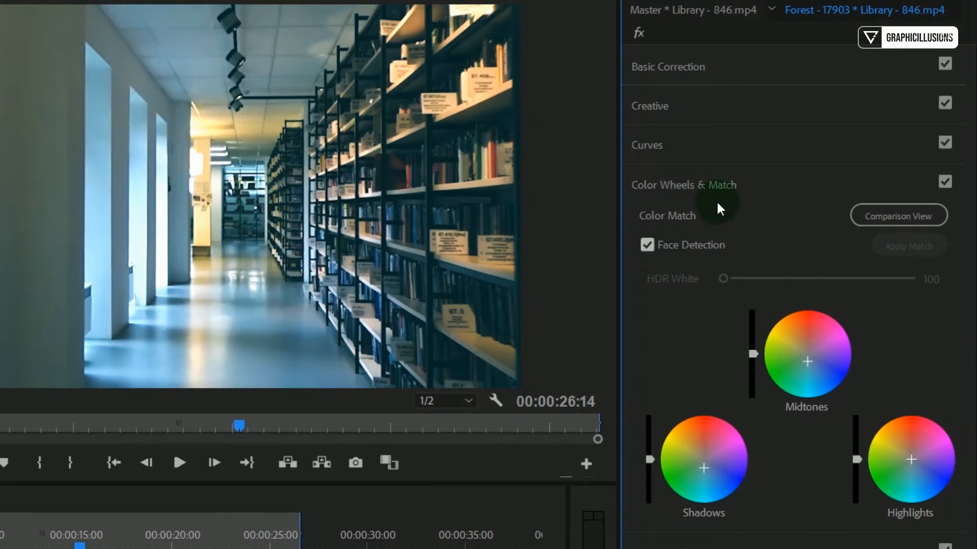
On the library clip's RGB curves, pull the red channel's midpoint slightly below the diagonal and raise the green channel's midpoint slightly above it.
click(647, 145)
click(791, 238)
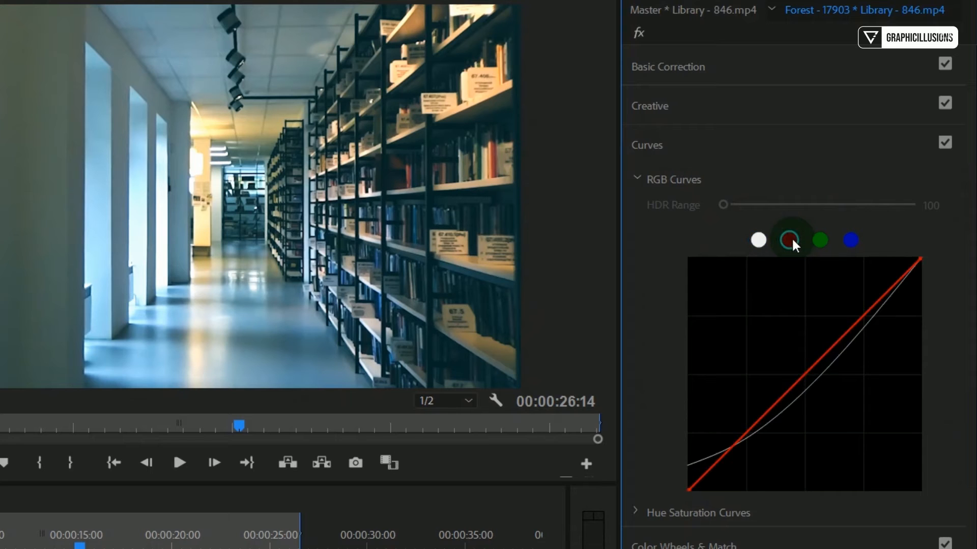
click(802, 378)
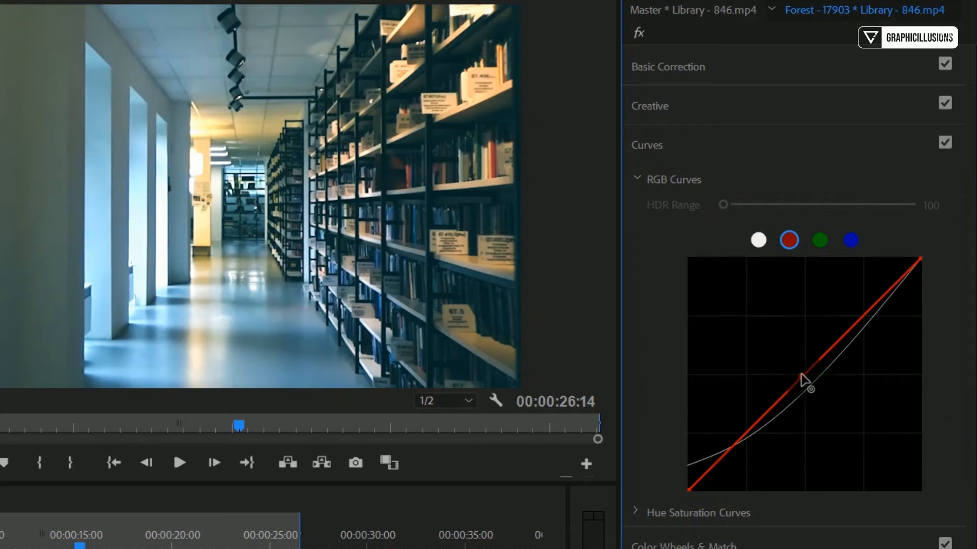
drag(802, 376, 811, 384)
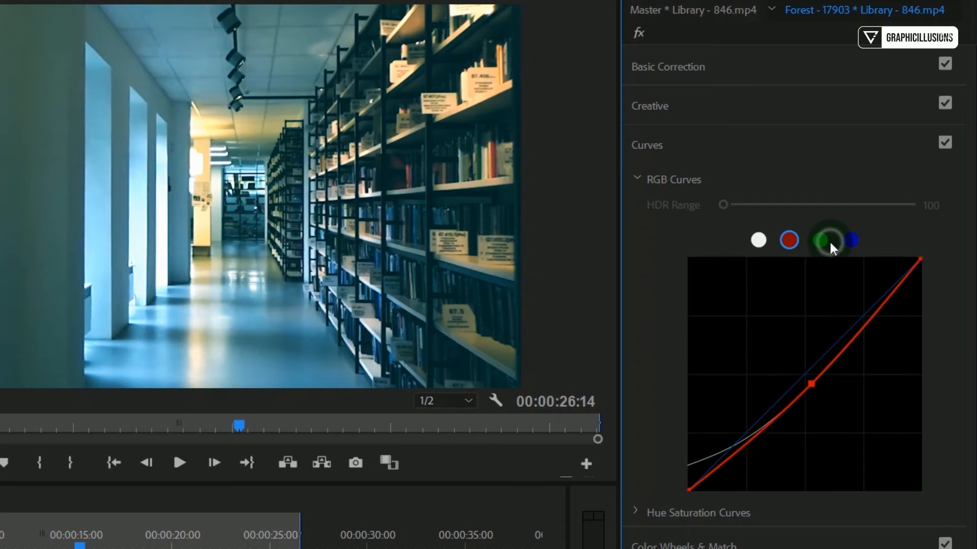
click(822, 239)
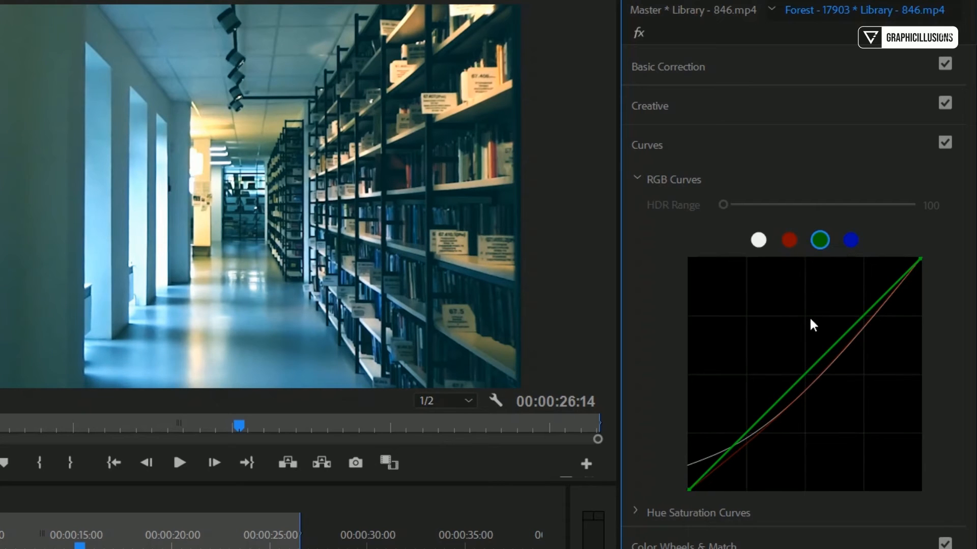
click(805, 374)
drag(804, 375, 800, 372)
click(945, 316)
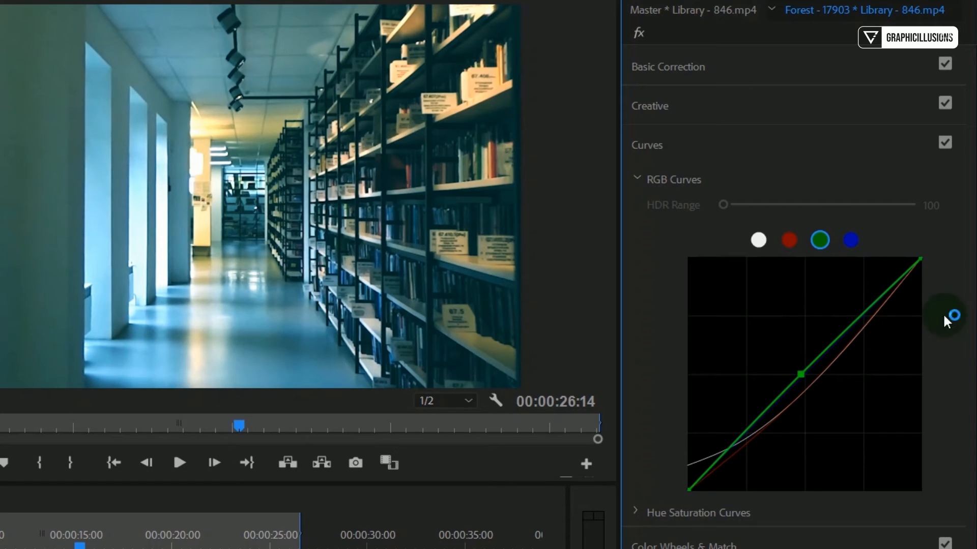
Add shadow, midtone and highlight points to the library clip's blue curve, lifting the midtones slightly above the diagonal.
click(850, 241)
click(722, 461)
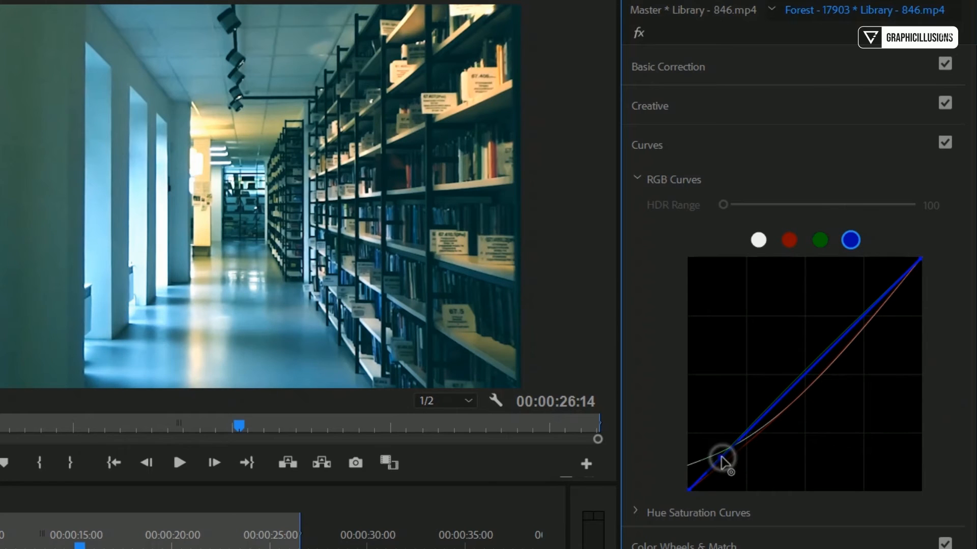
click(791, 392)
drag(791, 390, 784, 389)
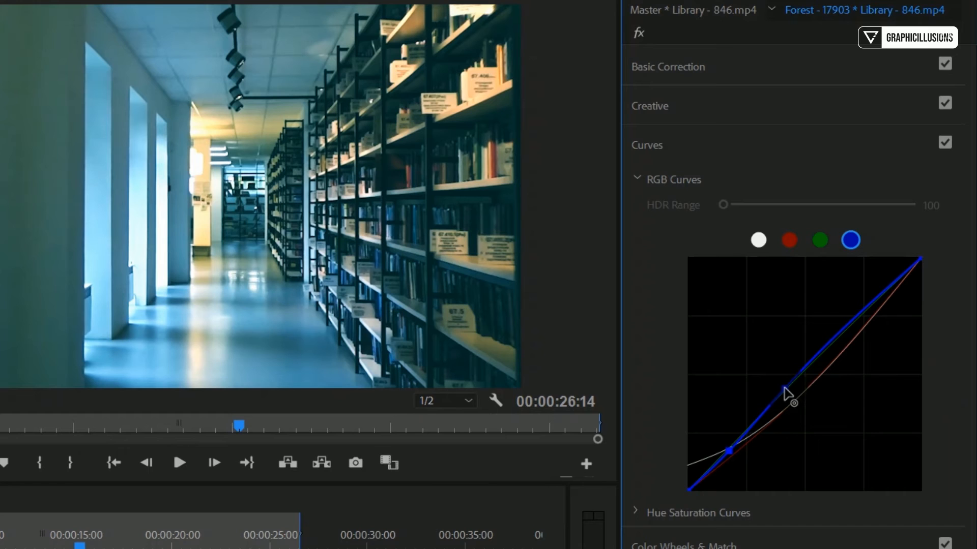
drag(859, 319, 859, 322)
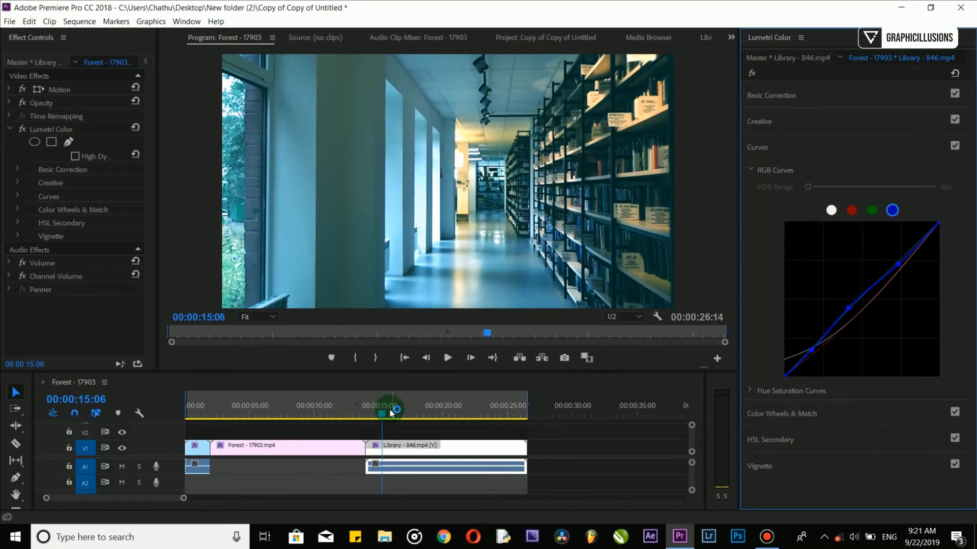
In the library clip's Basic Correction, set Exposure to -0.1, Contrast 53.2, Highlights 41.3, Shadows -50.2, Whites 0.5 and Blacks -10.4.
mouse_move(398, 410)
mouse_down()
mouse_move(443, 413)
mouse_move(407, 413)
mouse_up()
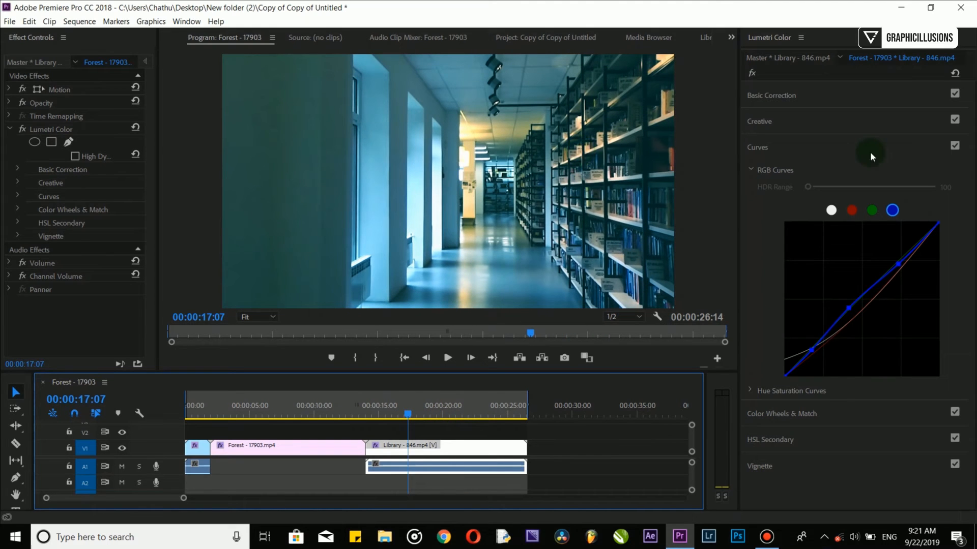
click(762, 95)
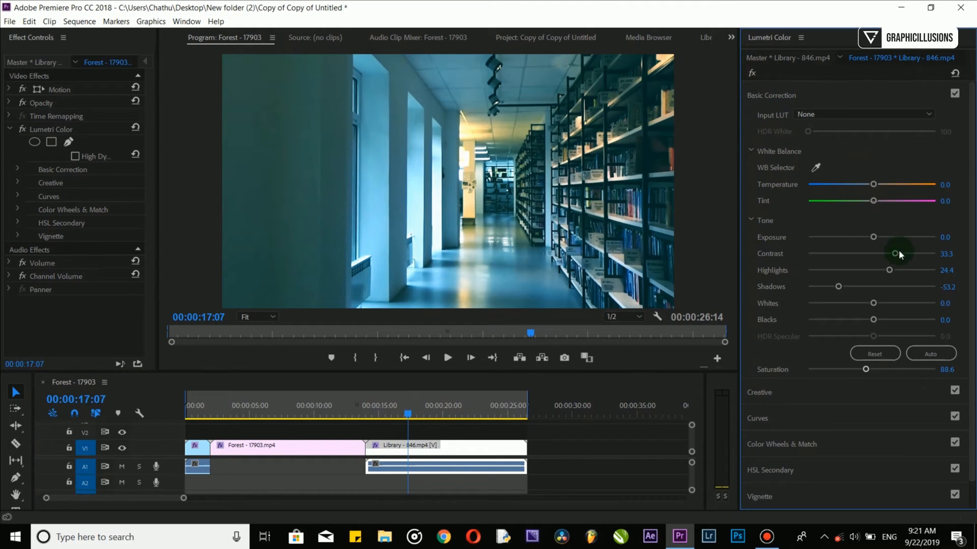
drag(839, 287, 866, 324)
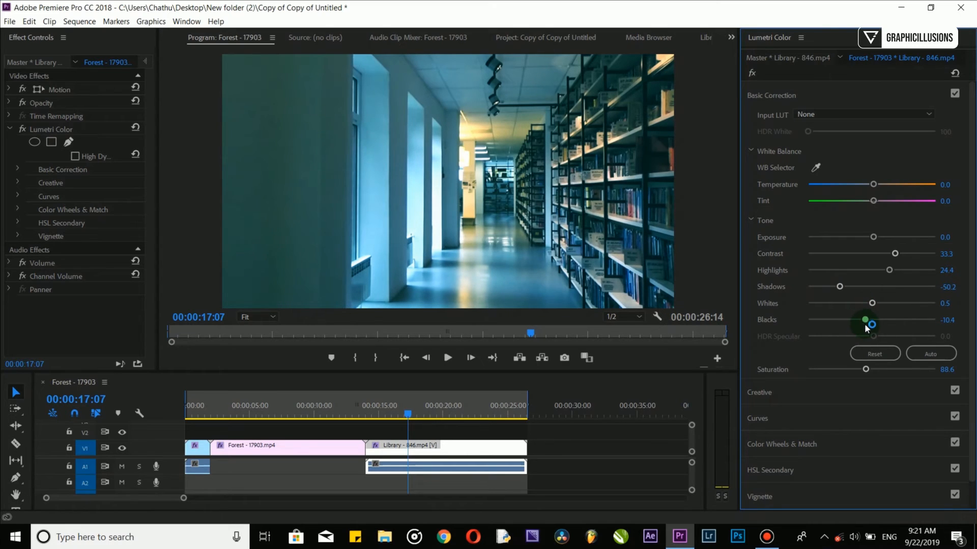
drag(895, 253, 870, 242)
drag(895, 253, 898, 274)
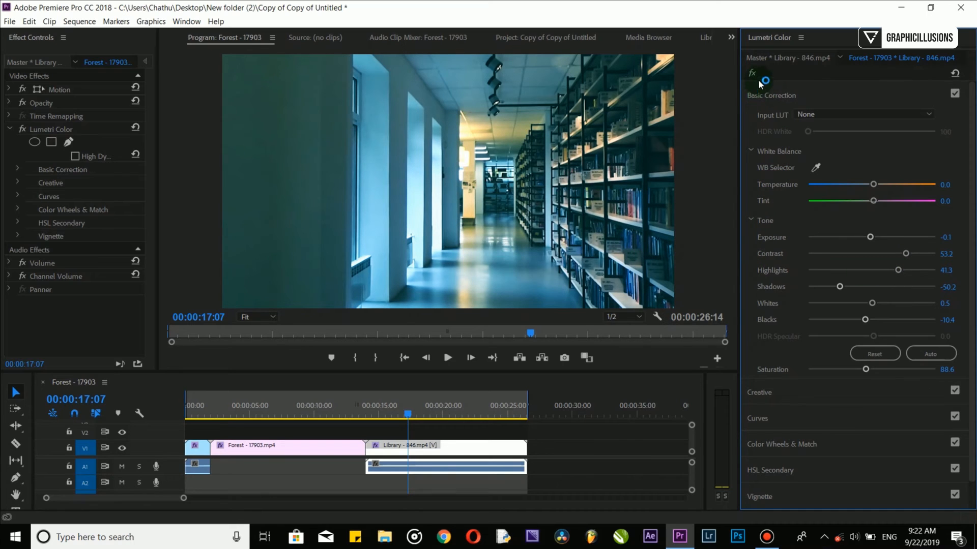
Find the Crop effect by searching the effects for "crop" and apply it to the library clip.
click(731, 37)
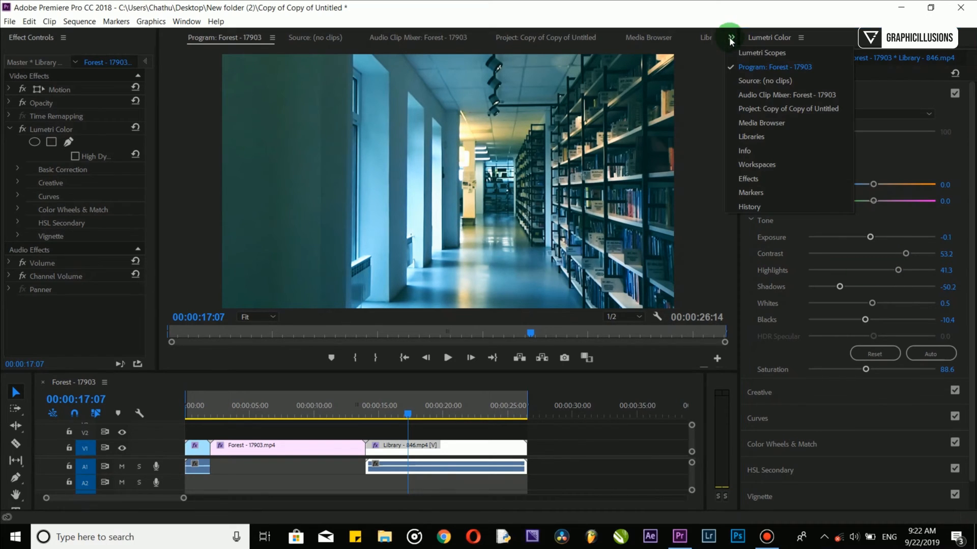
click(811, 183)
click(271, 55)
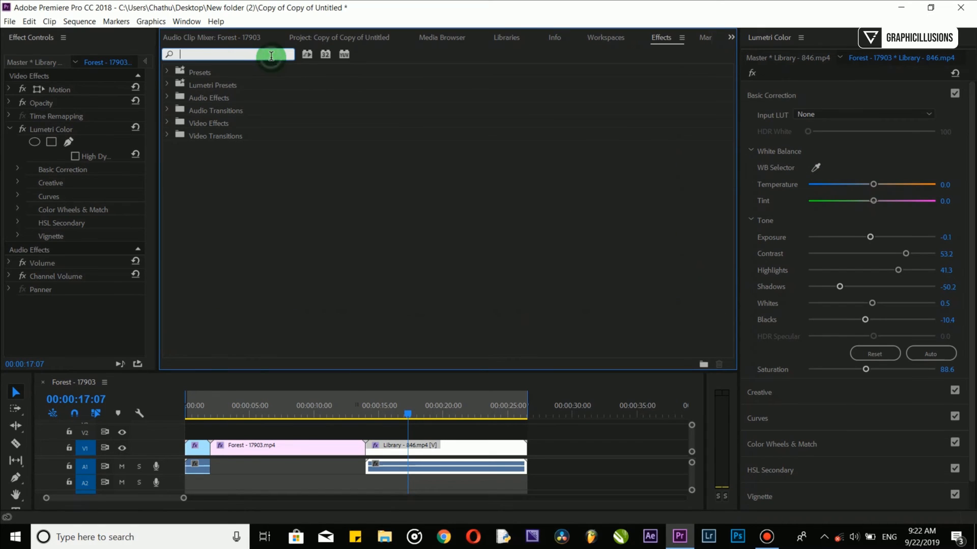
text(crop)
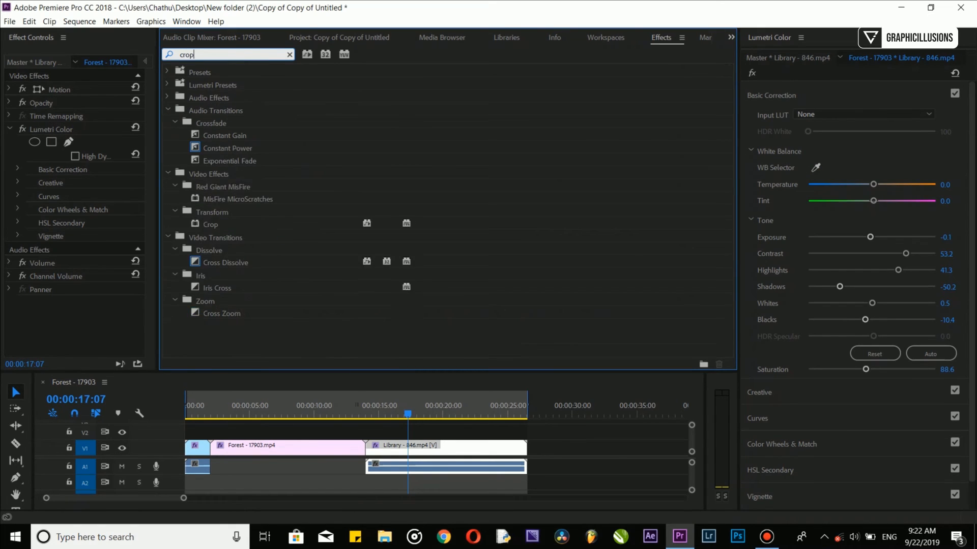
drag(211, 148, 103, 306)
Set the library clip's Crop to 25% at both Top and Bottom.
click(407, 413)
click(80, 289)
text(25)
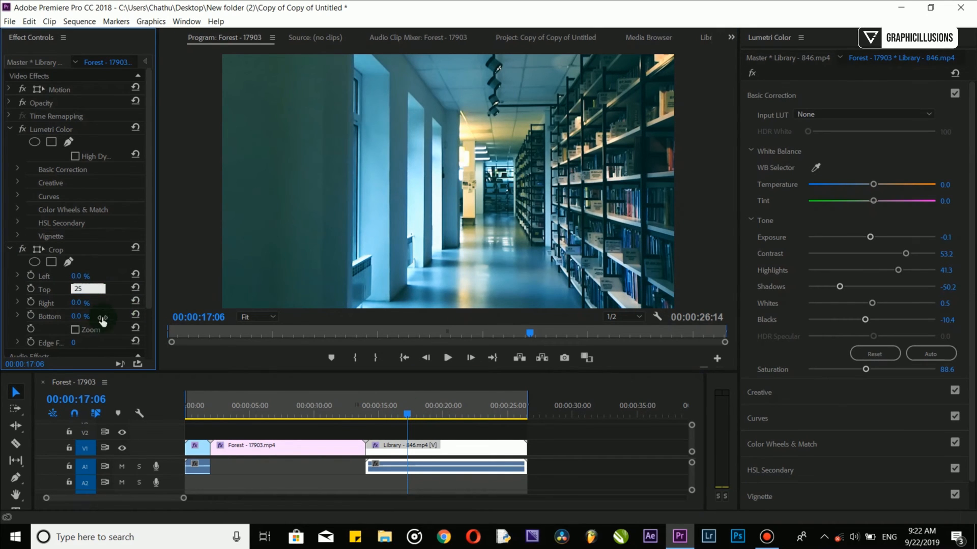
click(76, 316)
text(25)
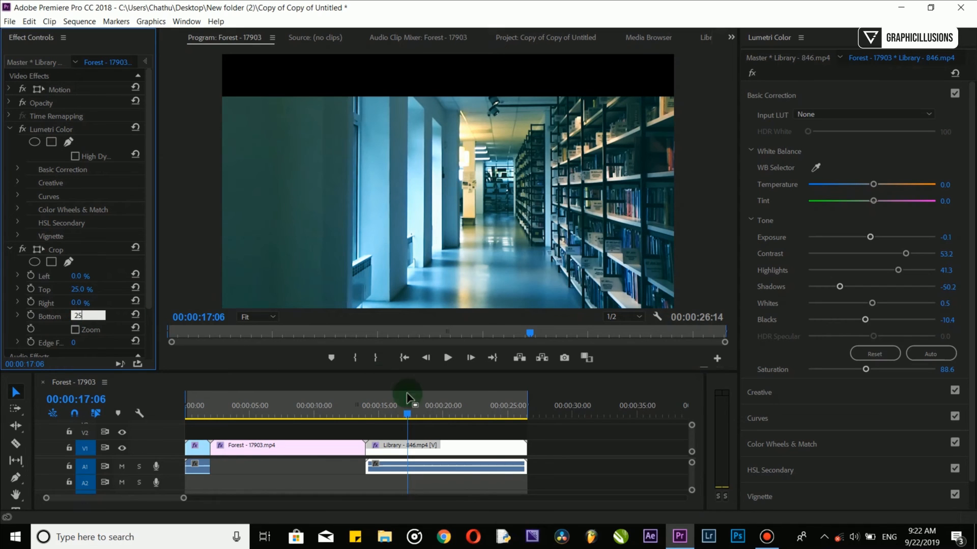
Compare the cropped library clip with and without the Lumetri grade at several points from its beginning to near its end.
click(416, 416)
drag(414, 417, 373, 415)
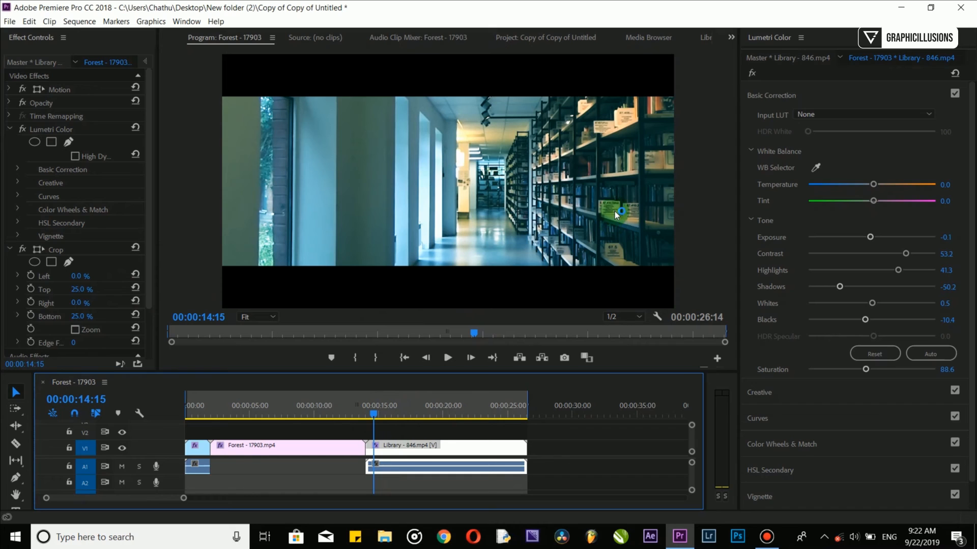
click(752, 75)
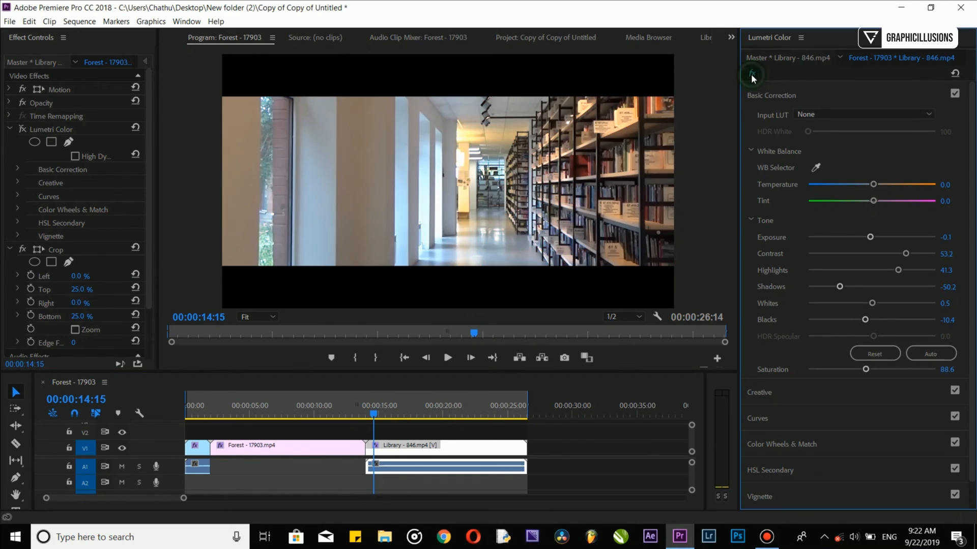
click(751, 75)
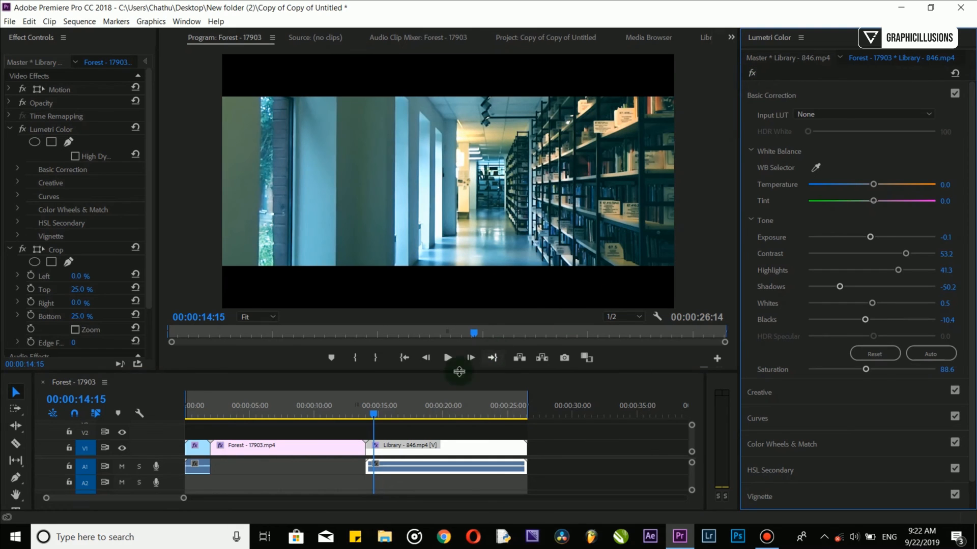
click(416, 409)
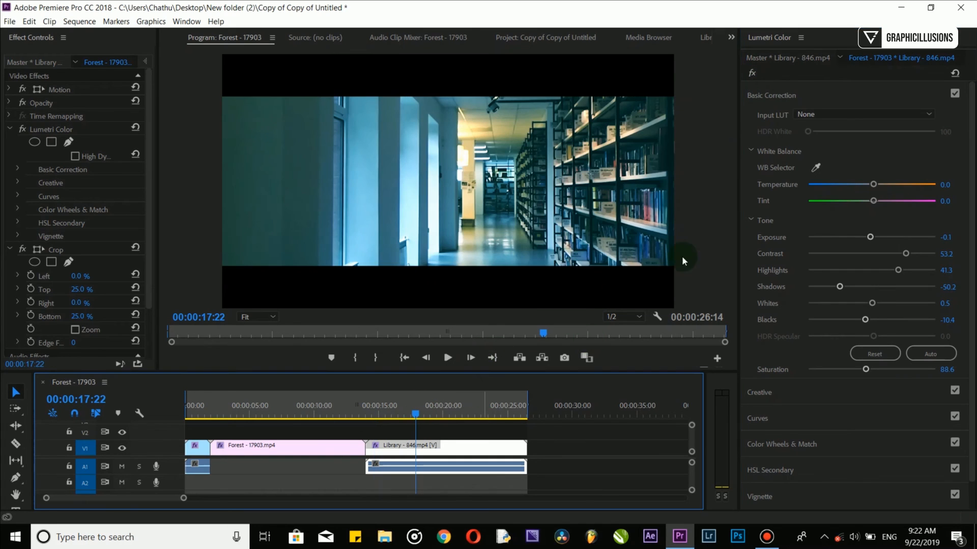
click(757, 72)
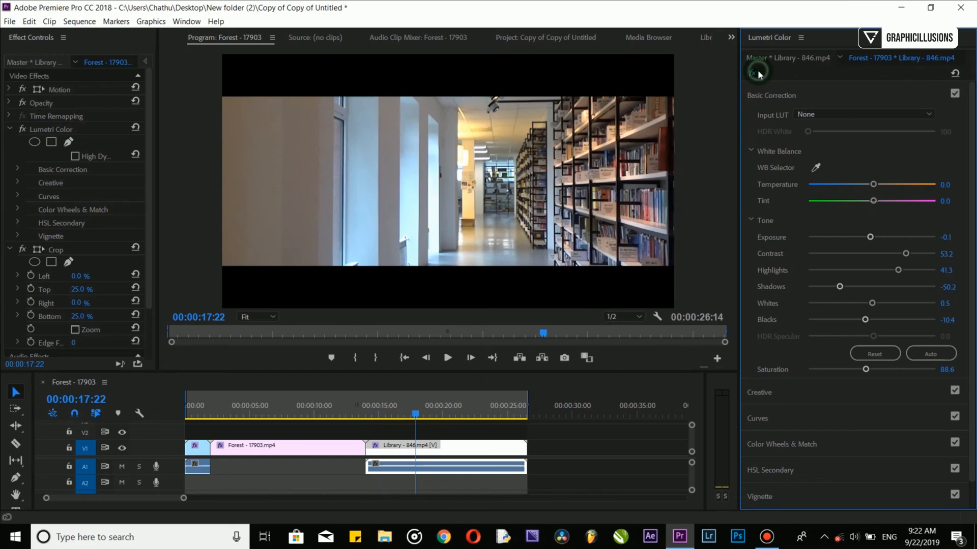
click(753, 73)
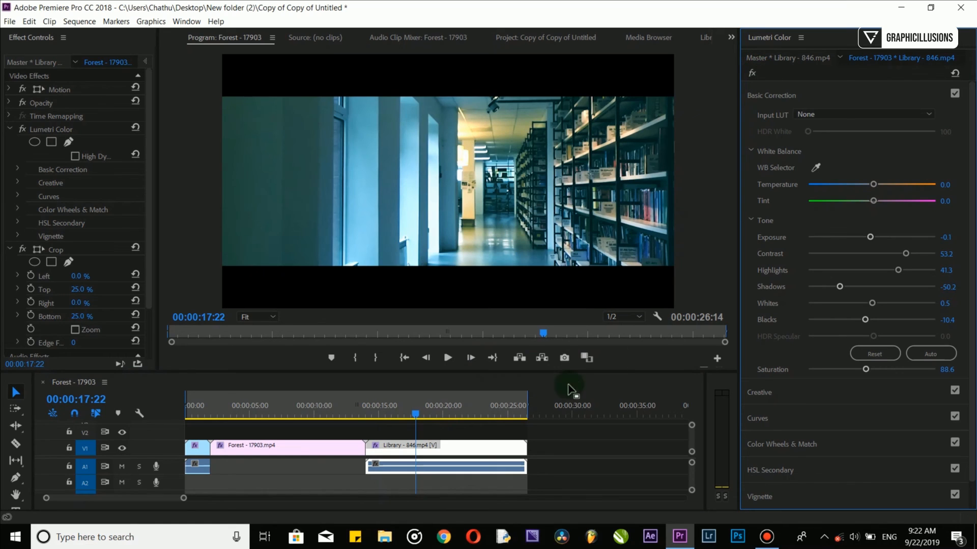
click(473, 411)
click(754, 73)
click(756, 75)
click(755, 75)
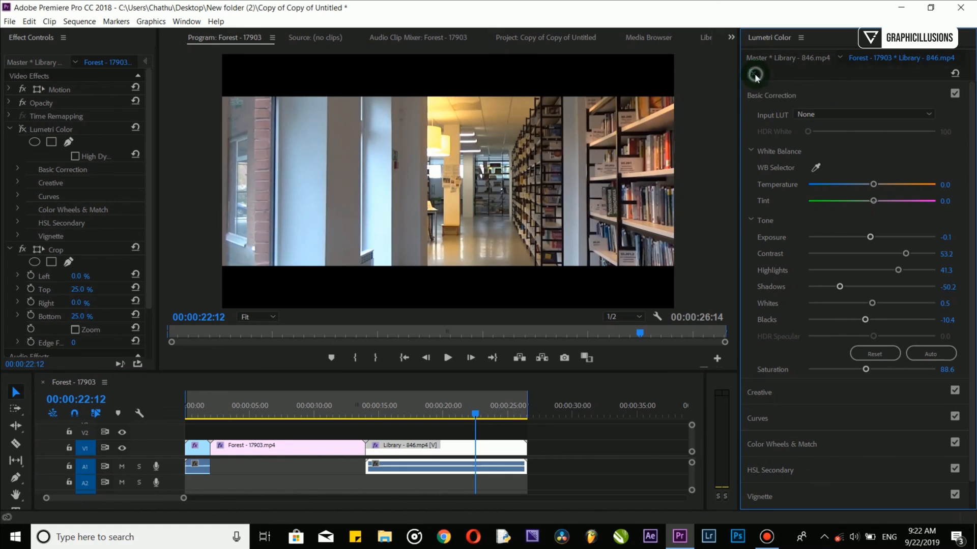
click(510, 410)
click(755, 75)
click(753, 74)
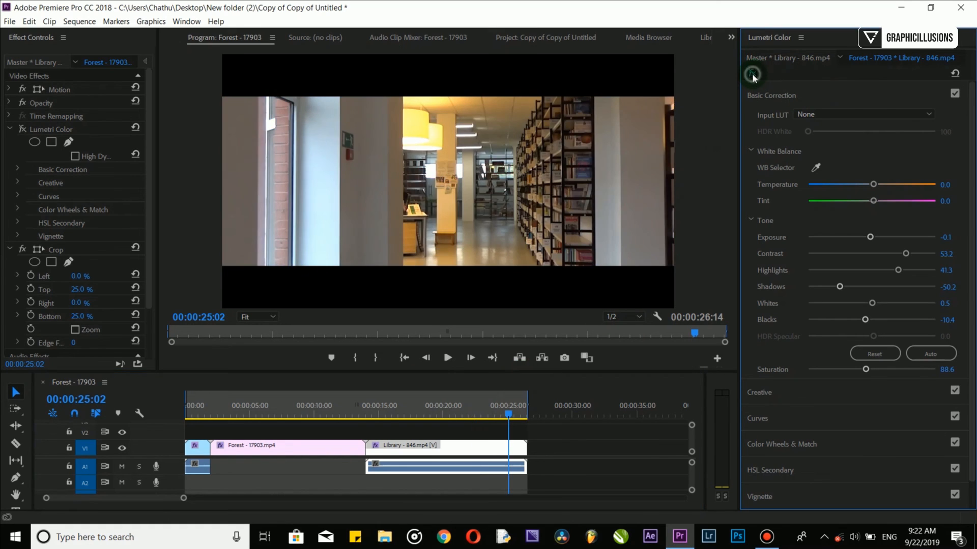
click(752, 74)
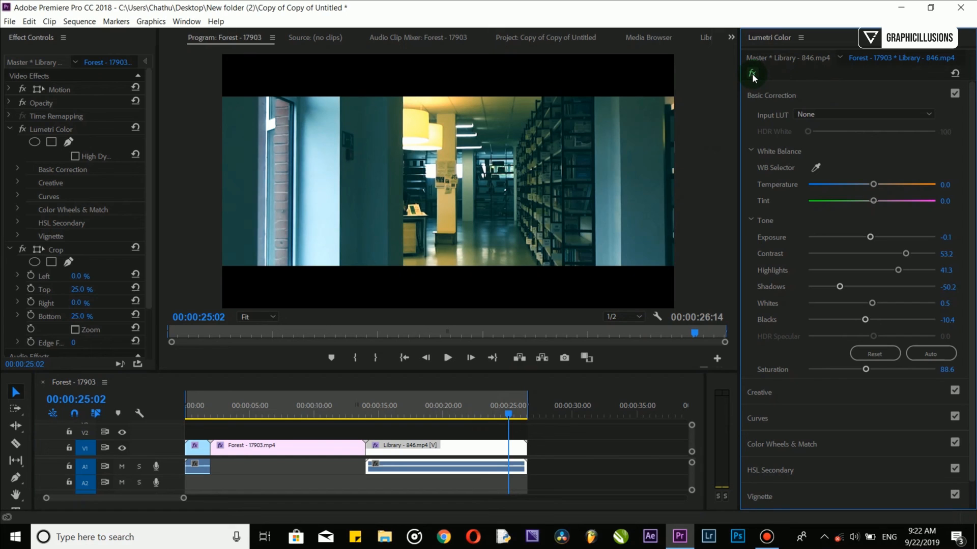